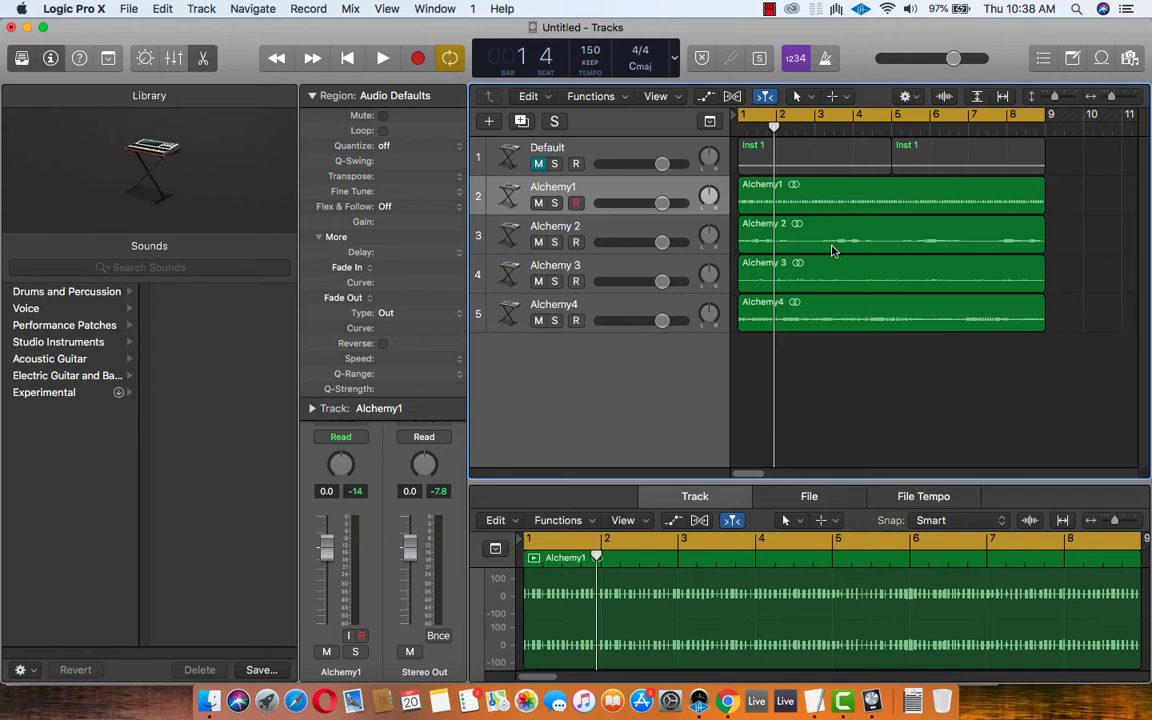
Play through the four Alchemy regions, and assign the Scissors Tool as the secondary tool
key("space")
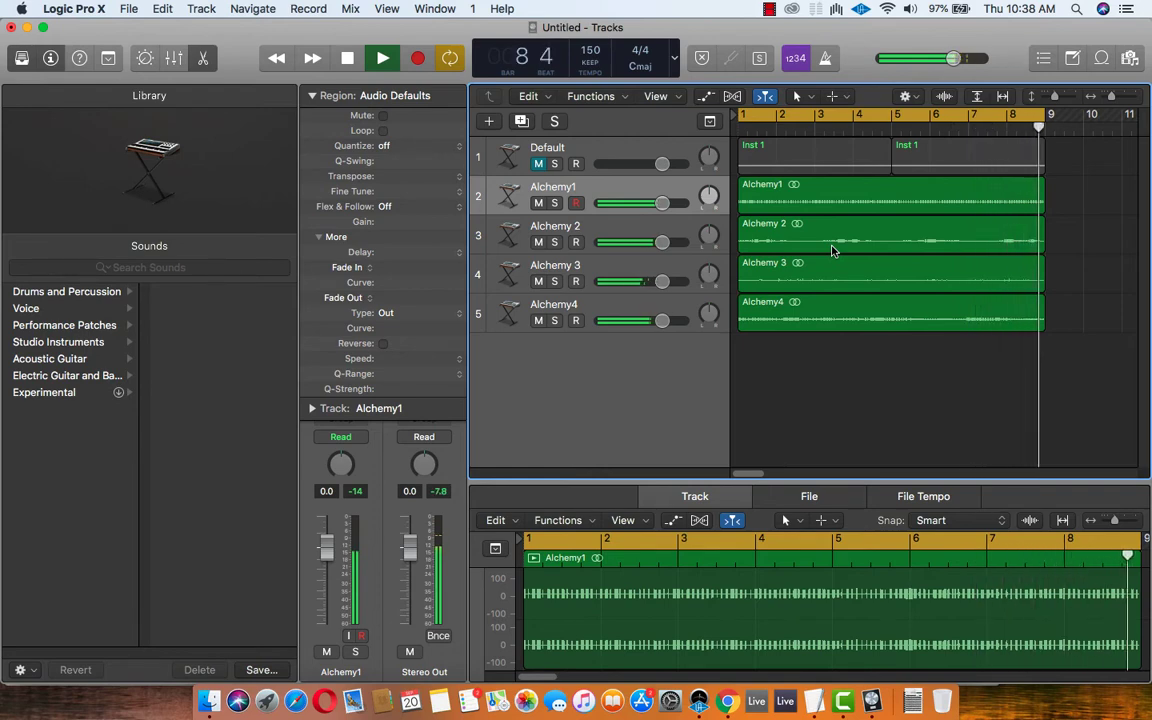
key("space")
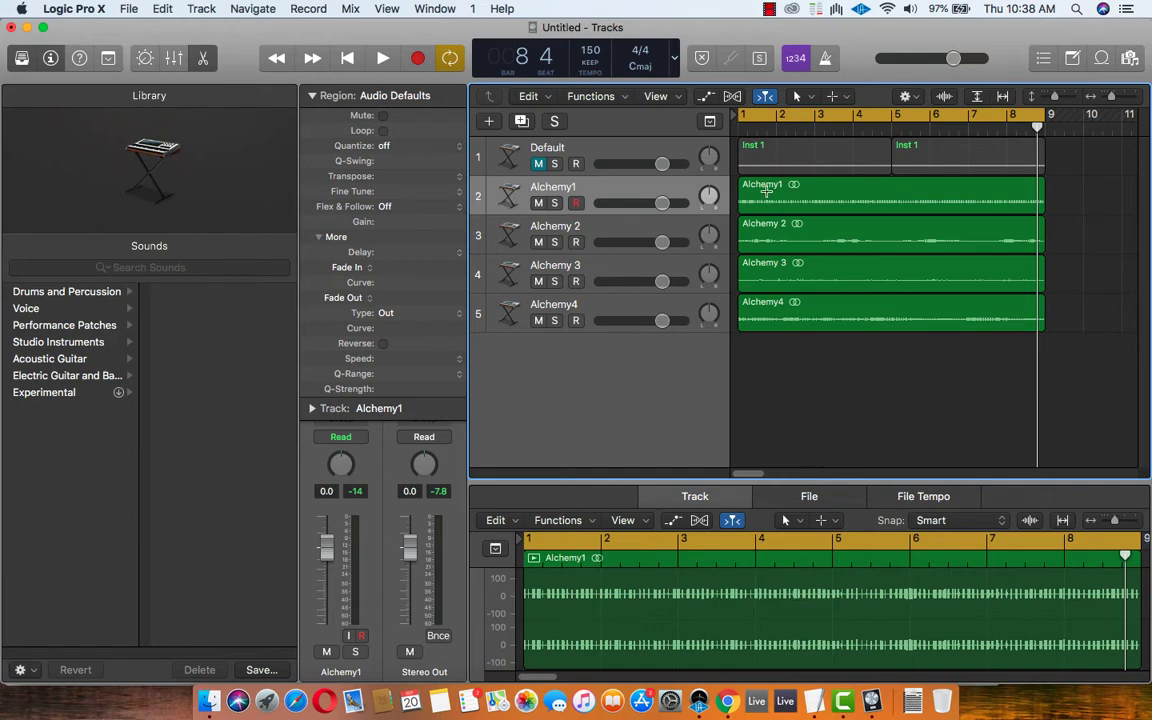
left_click(831, 96)
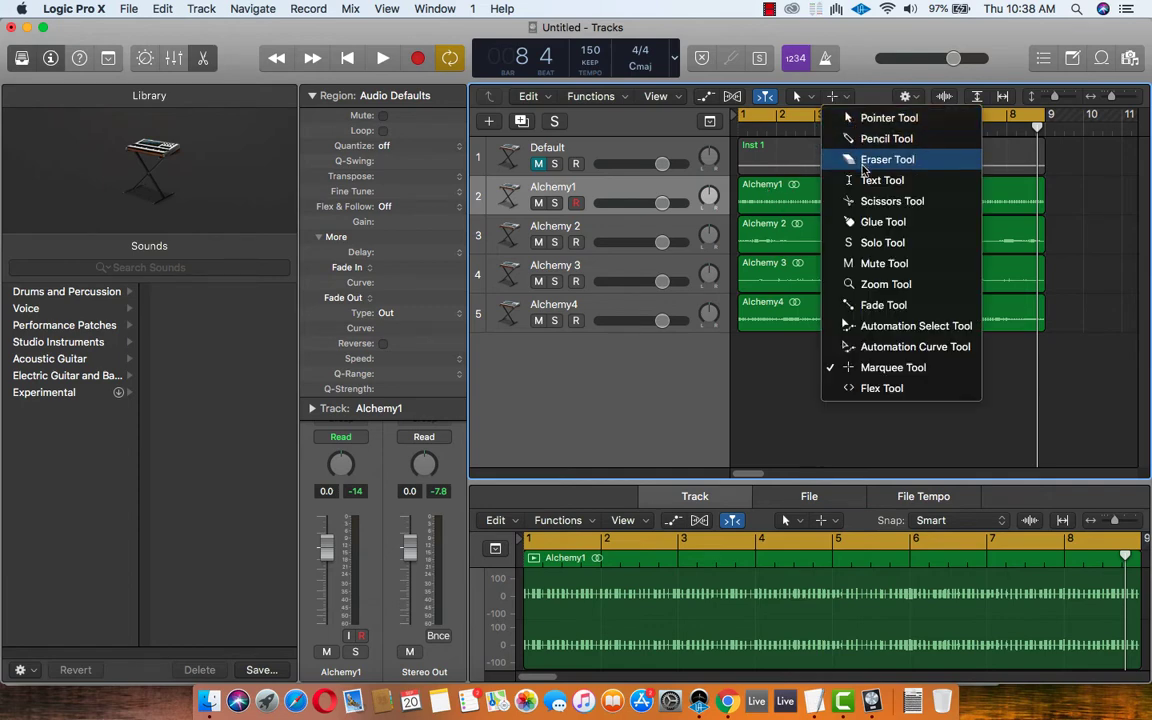
left_click(865, 201)
left_click(891, 155)
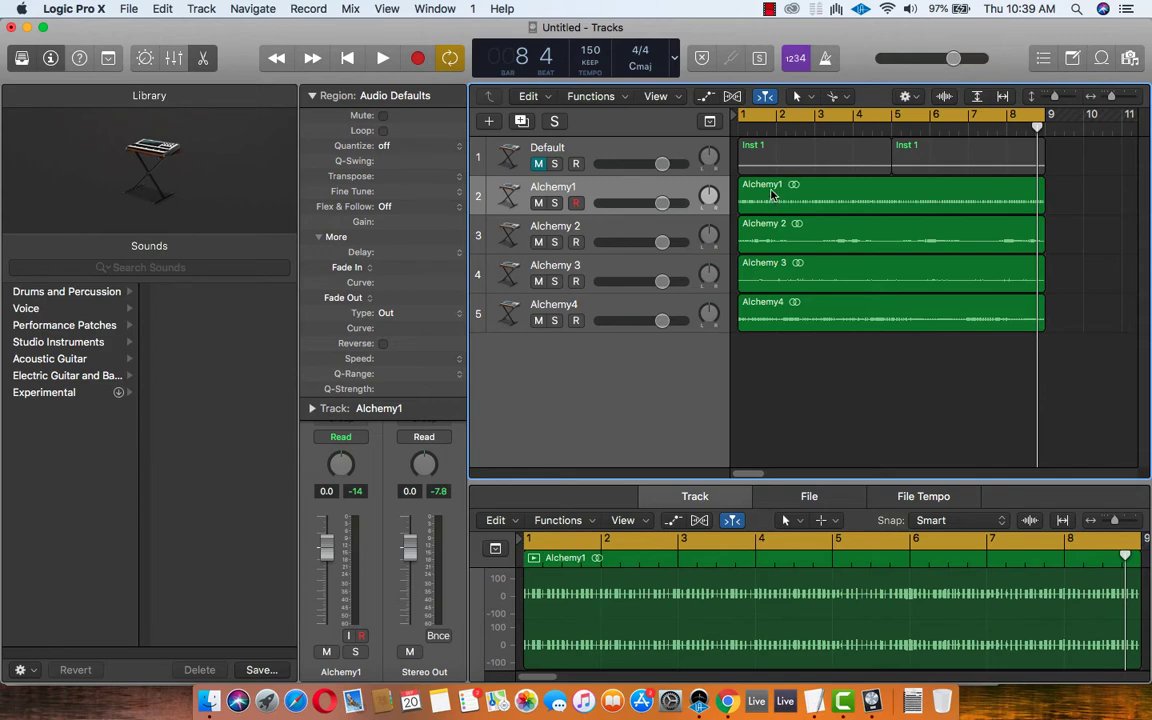
Pack the four Alchemy audio regions into one take folder and play back its comp
left_click(771, 193)
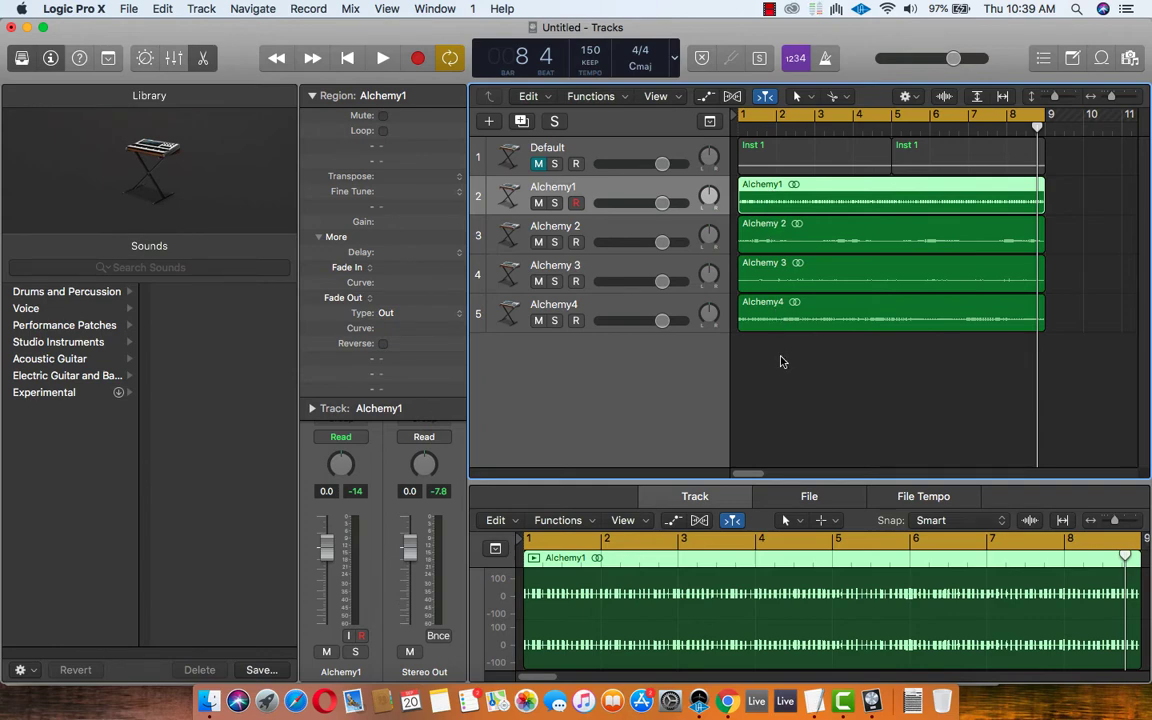
left_click_drag(782, 360, 791, 205)
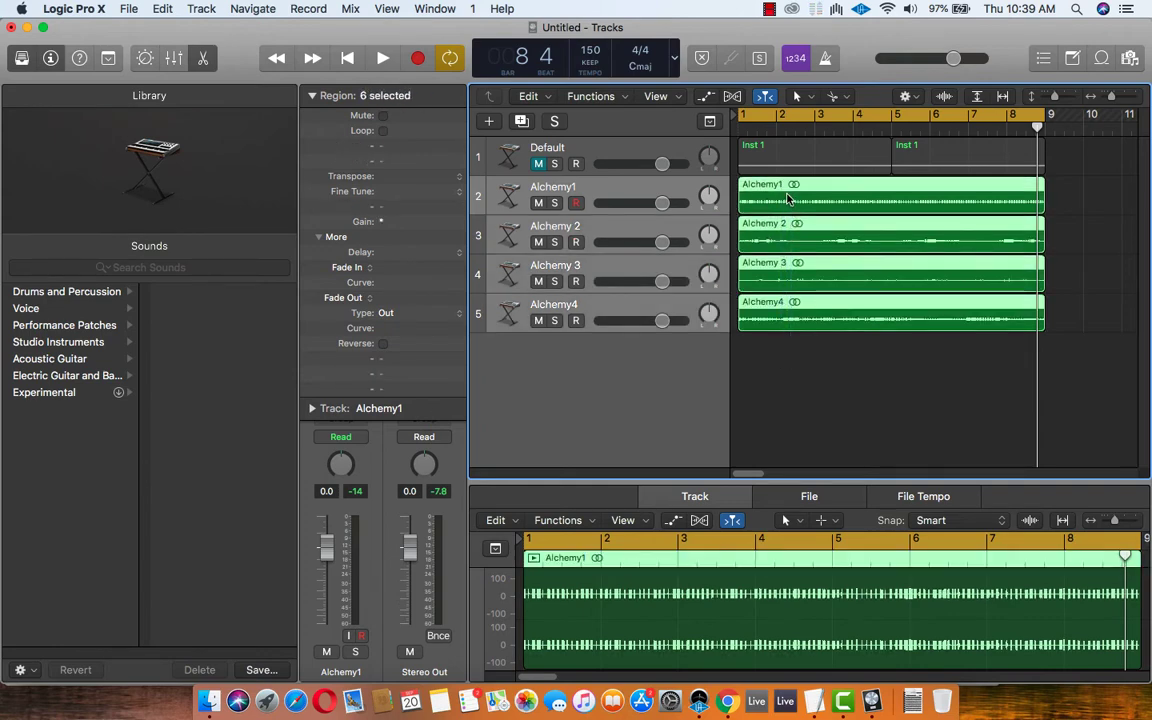
right_click(787, 198)
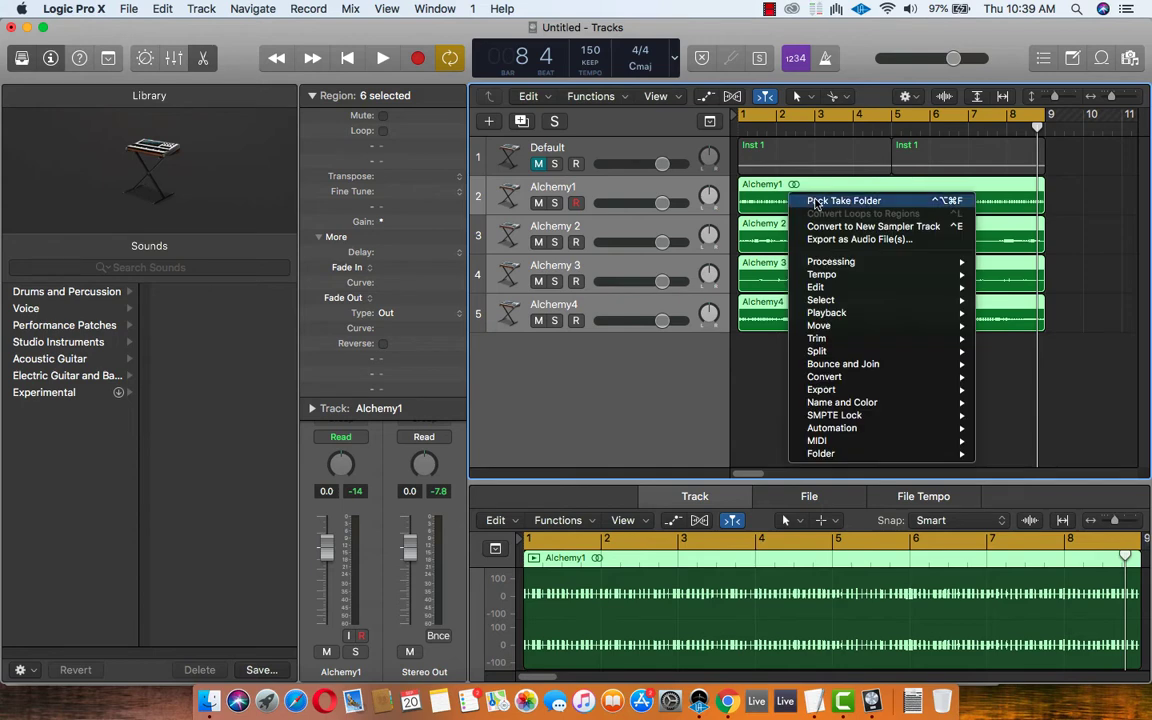
mouse_move(855, 454)
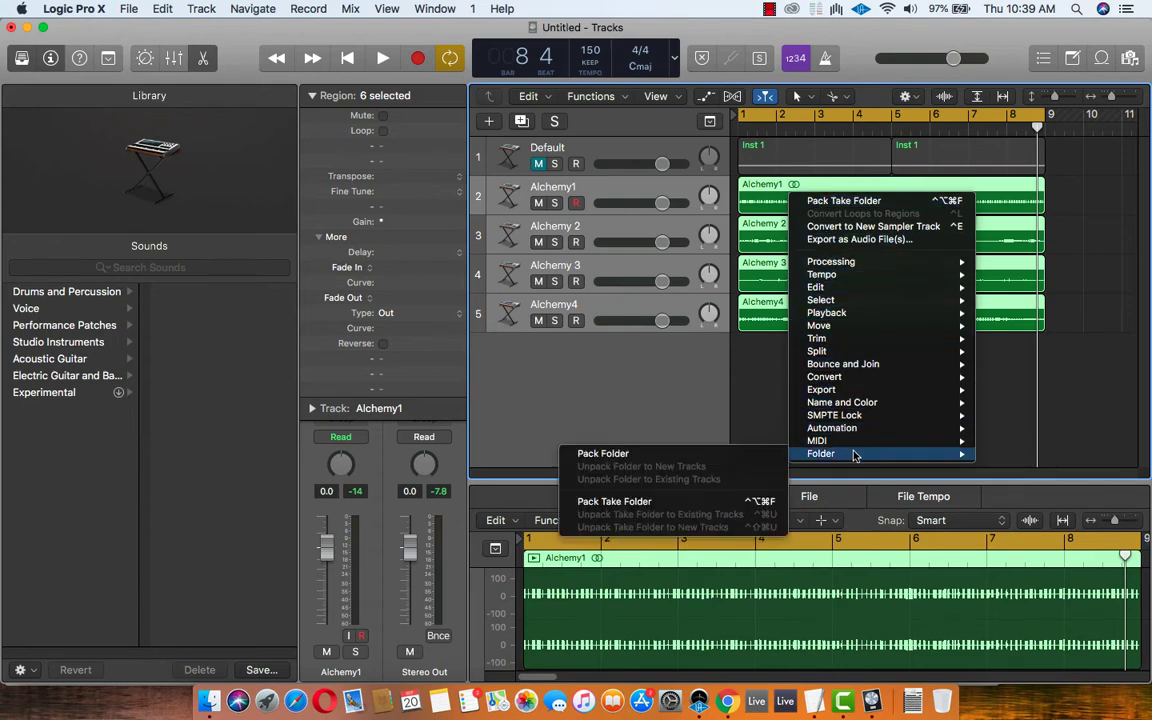
left_click(729, 502)
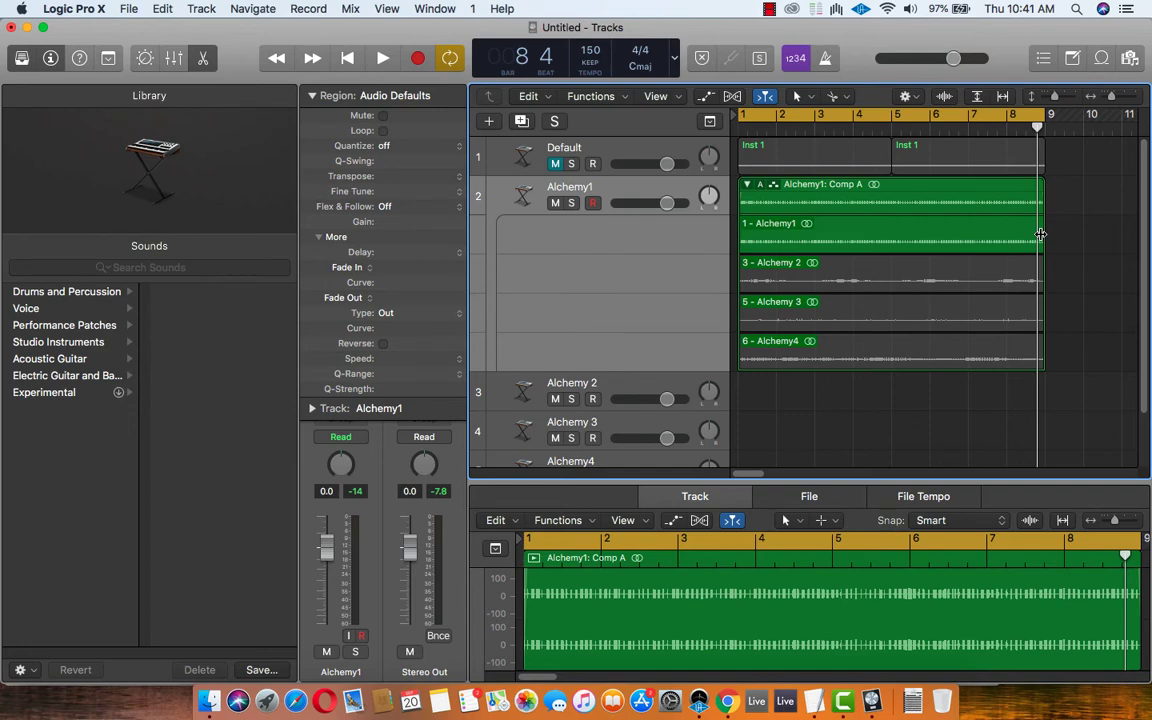
key("space")
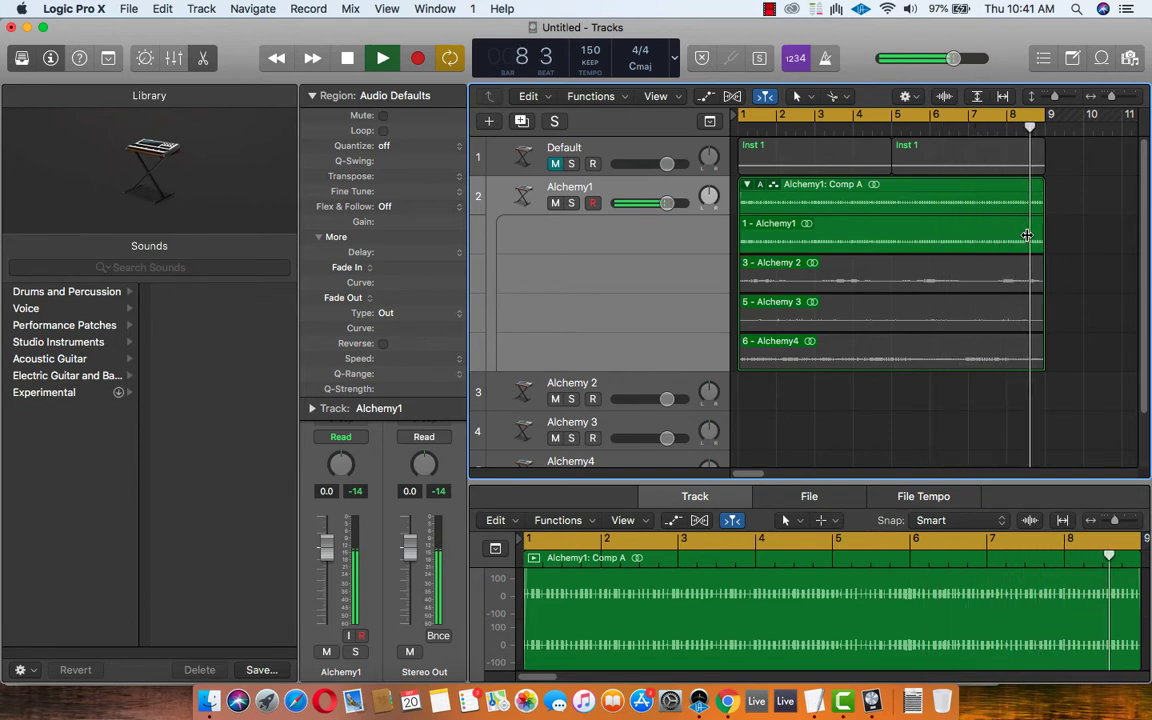
key("space")
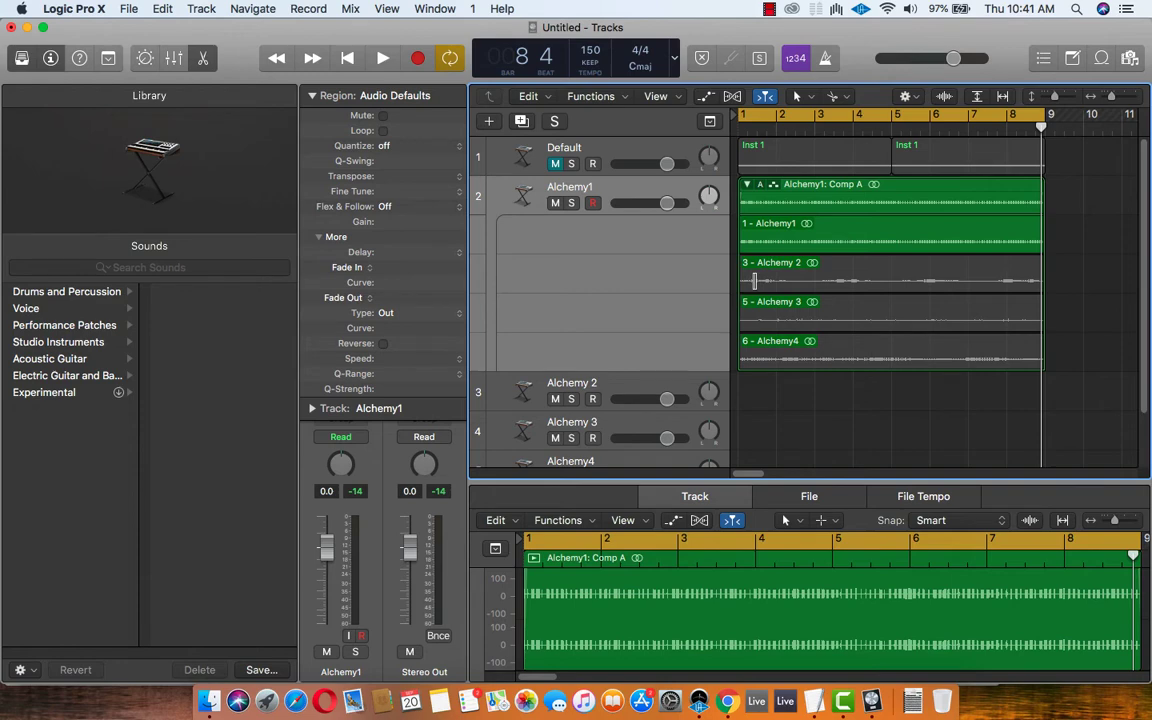
Comp short sections of the Alchemy 2, Alchemy 3 and Alchemy4 takes in place of Alchemy1 across bars 1 to 8
left_click_drag(755, 280, 774, 278)
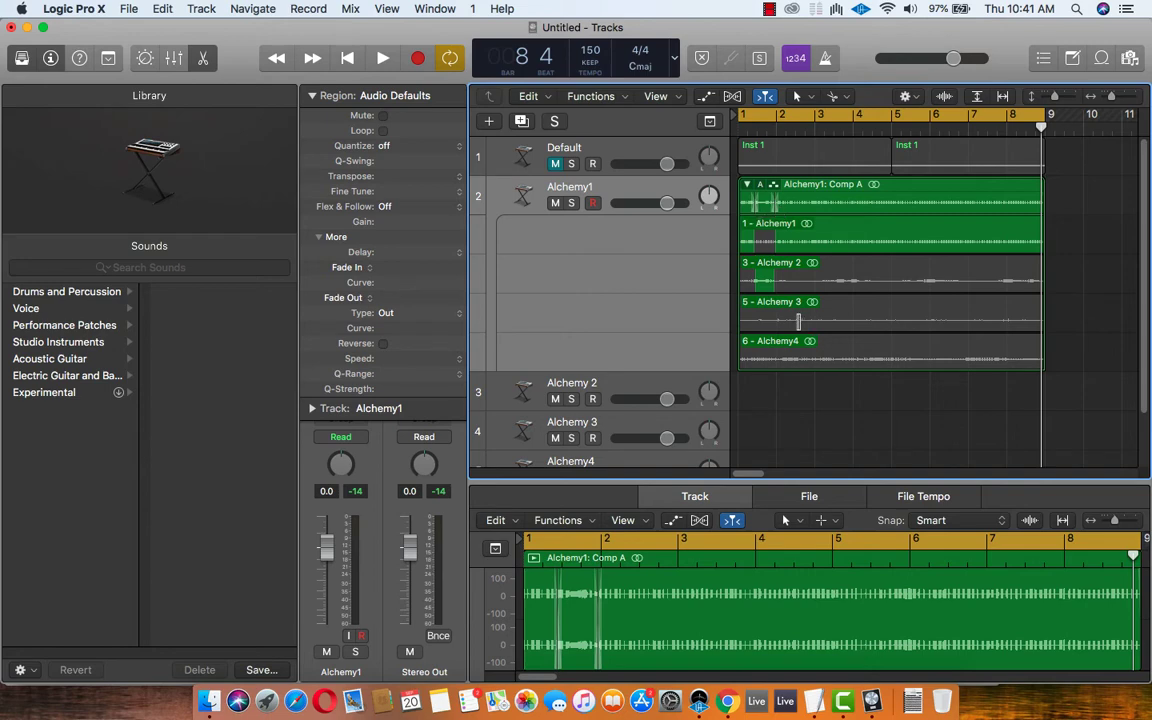
left_click_drag(790, 318, 832, 357)
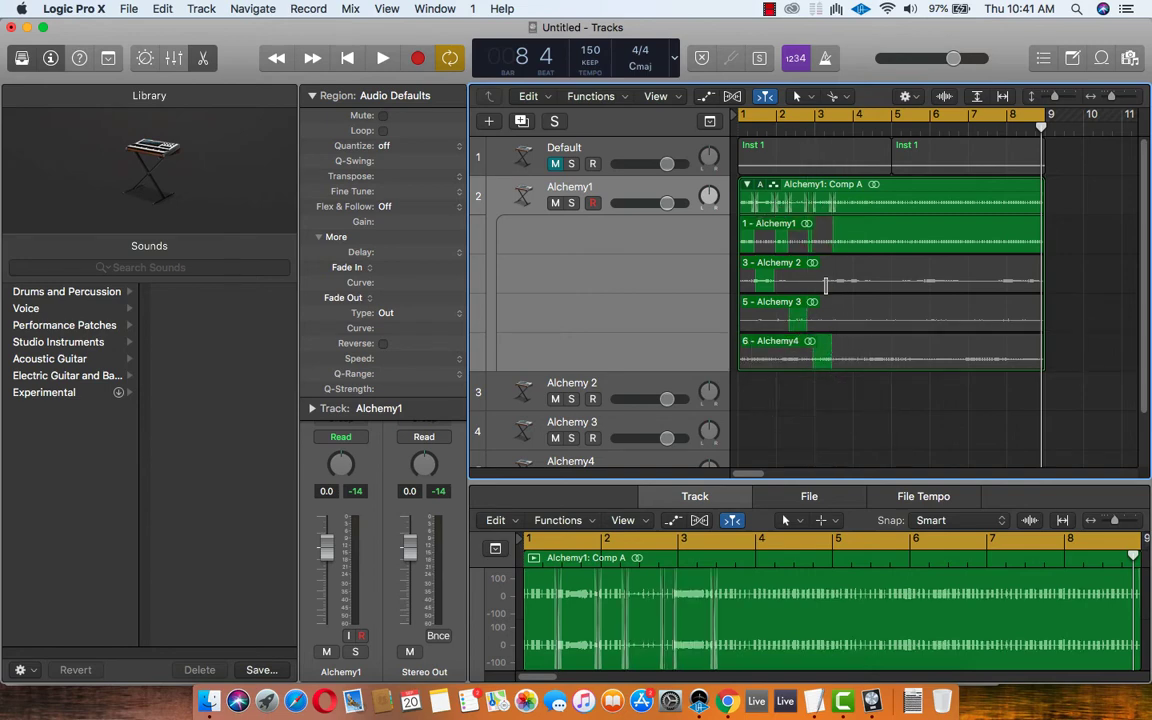
left_click_drag(826, 283, 907, 326)
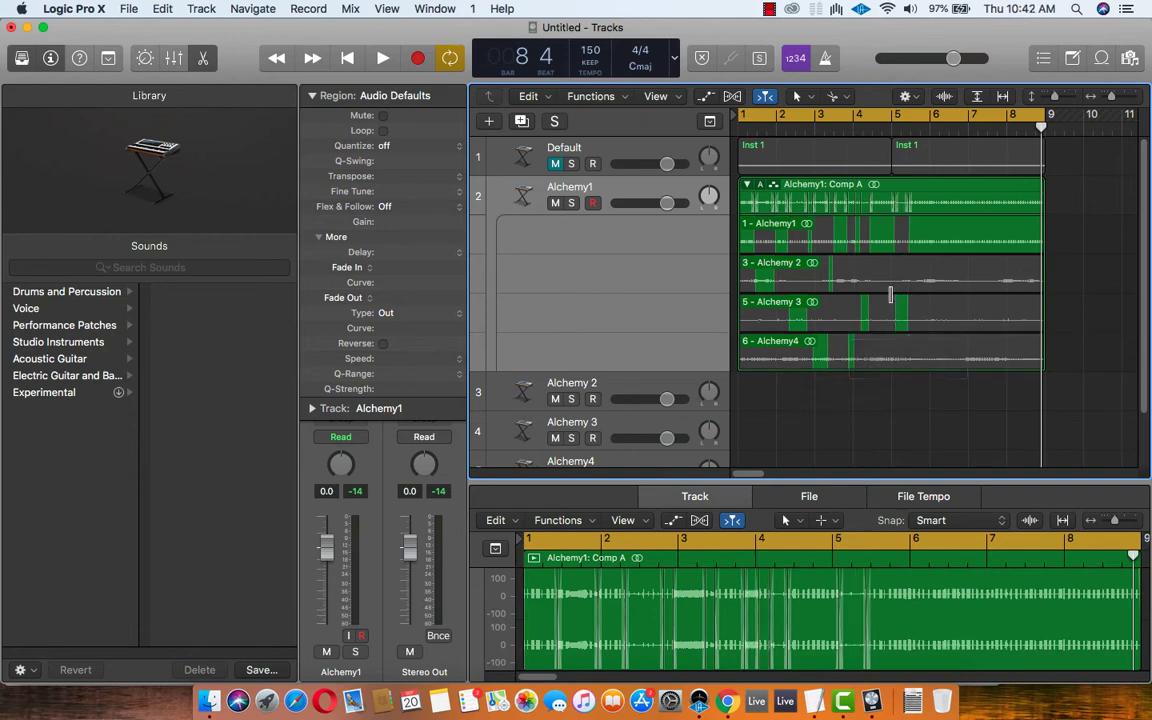
left_click_drag(887, 277, 890, 277)
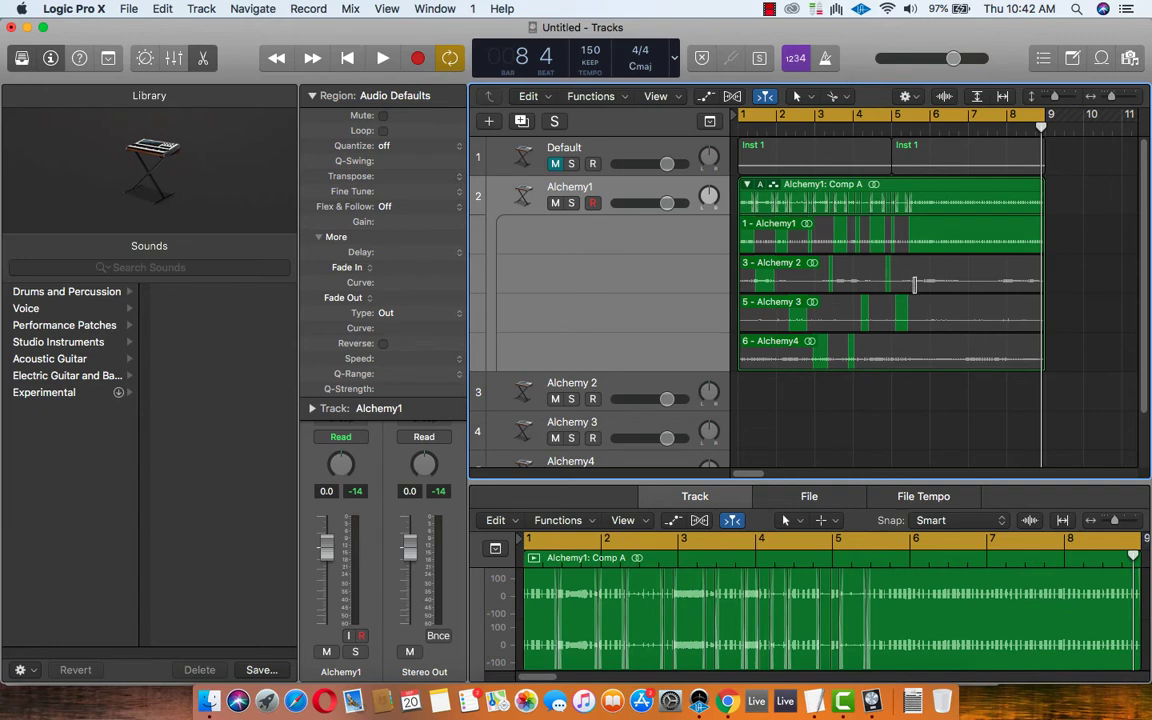
left_click_drag(921, 314, 943, 341)
left_click_drag(945, 272, 1010, 346)
left_click_drag(1026, 277, 1020, 277)
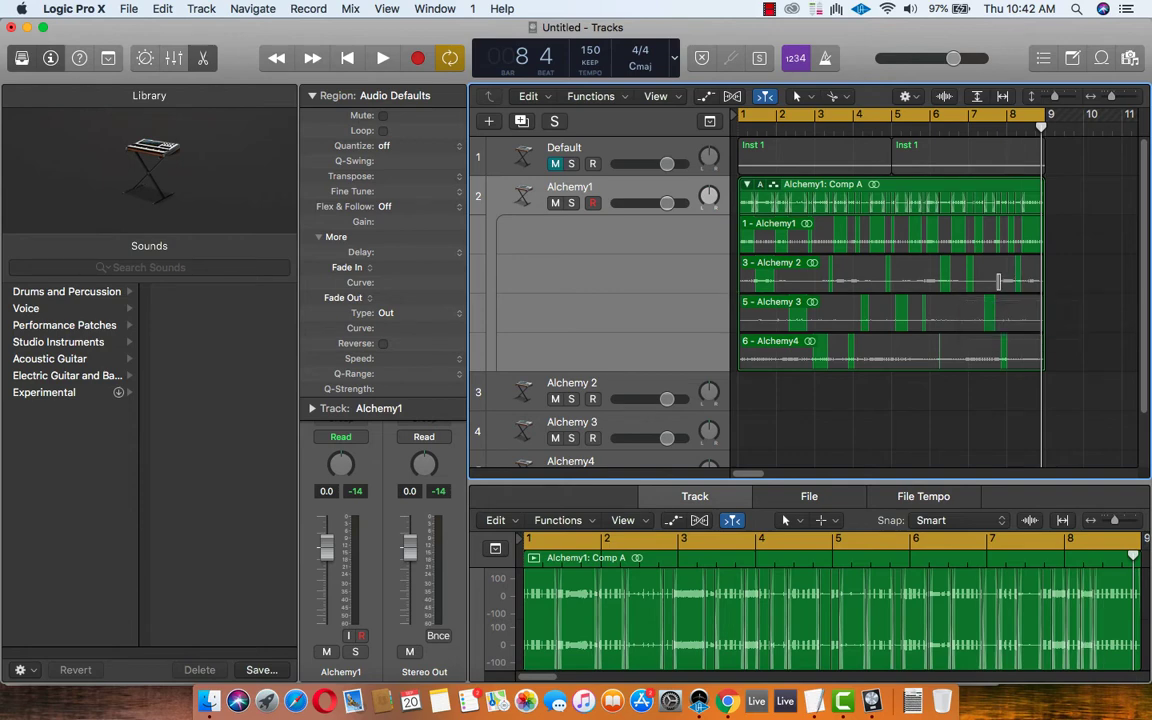
left_click_drag(966, 347, 955, 351)
left_click_drag(1028, 351, 1030, 351)
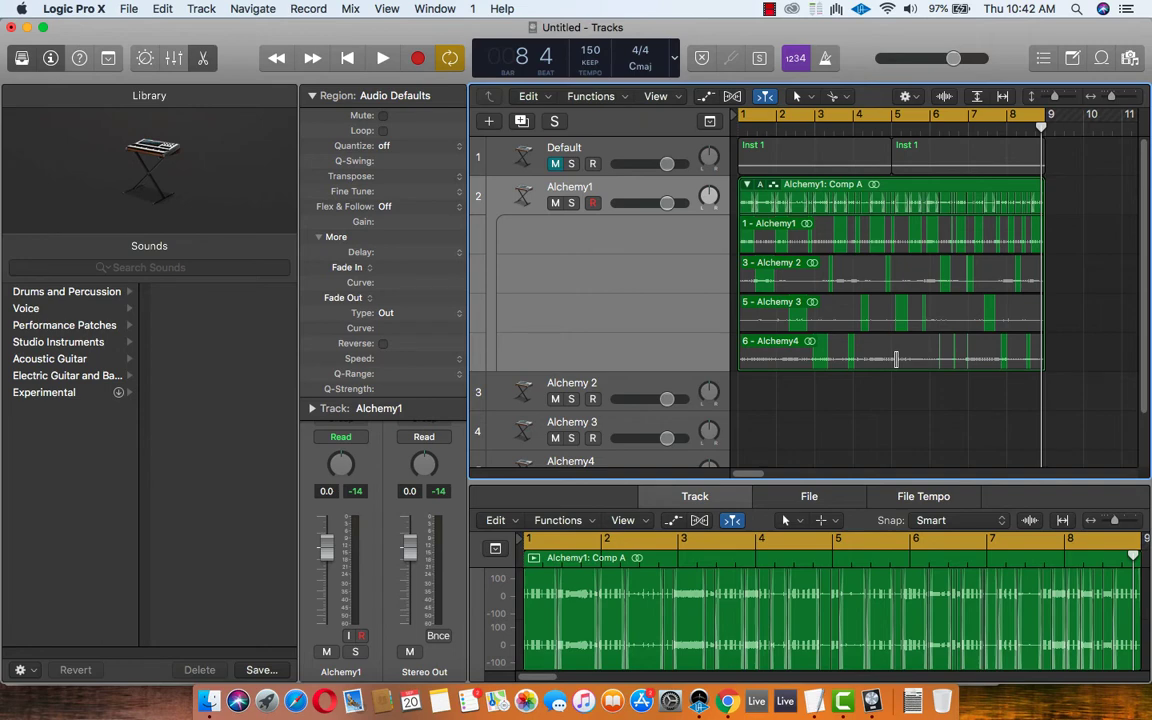
Play back the comp and swap in sections of Alchemy 2, Alchemy 3 and Alchemy4 between bars 2 and 4
key("space")
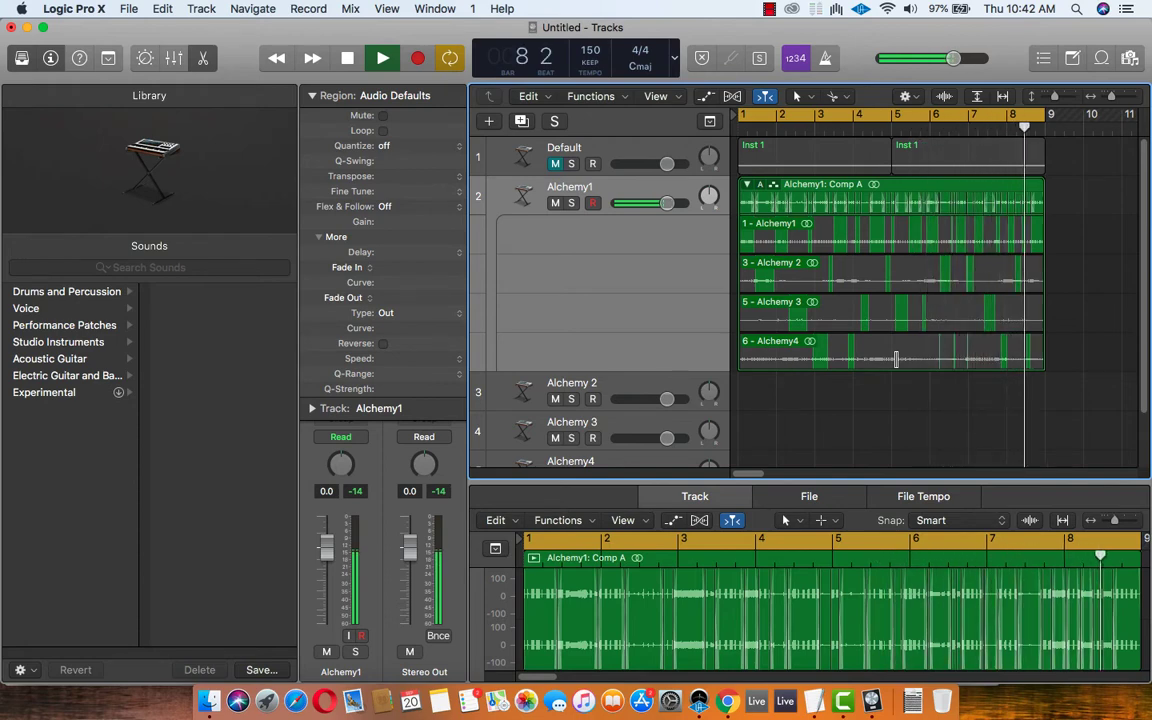
key("space")
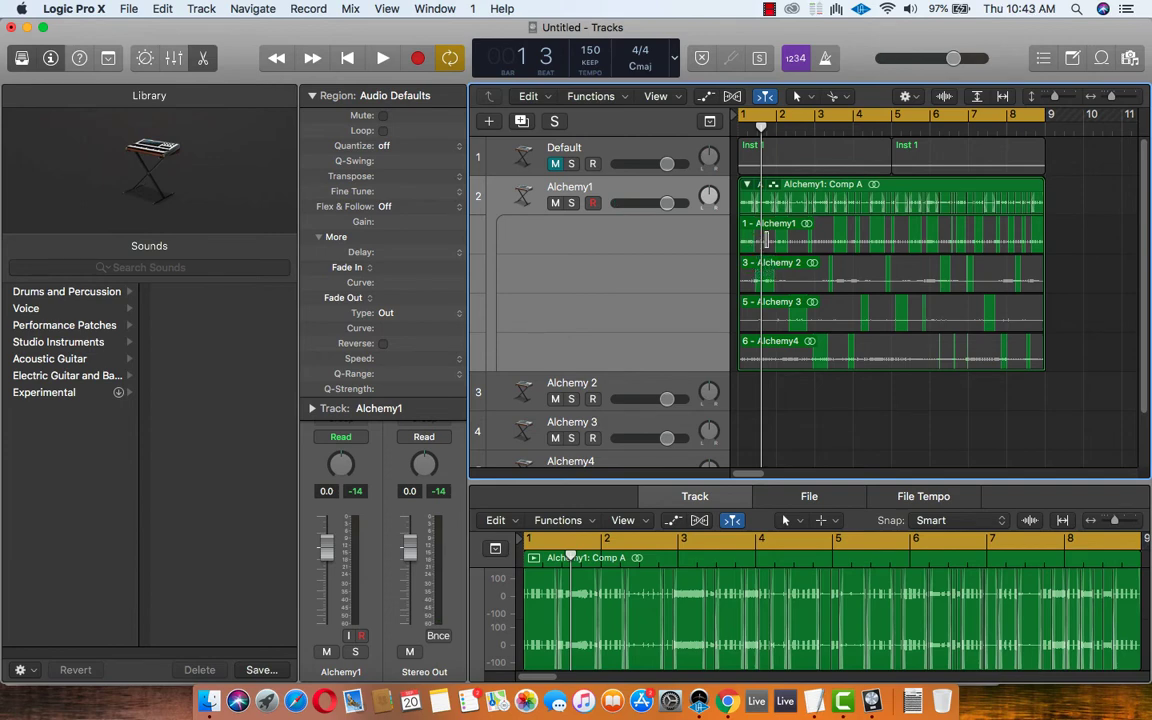
left_click_drag(760, 242, 810, 272)
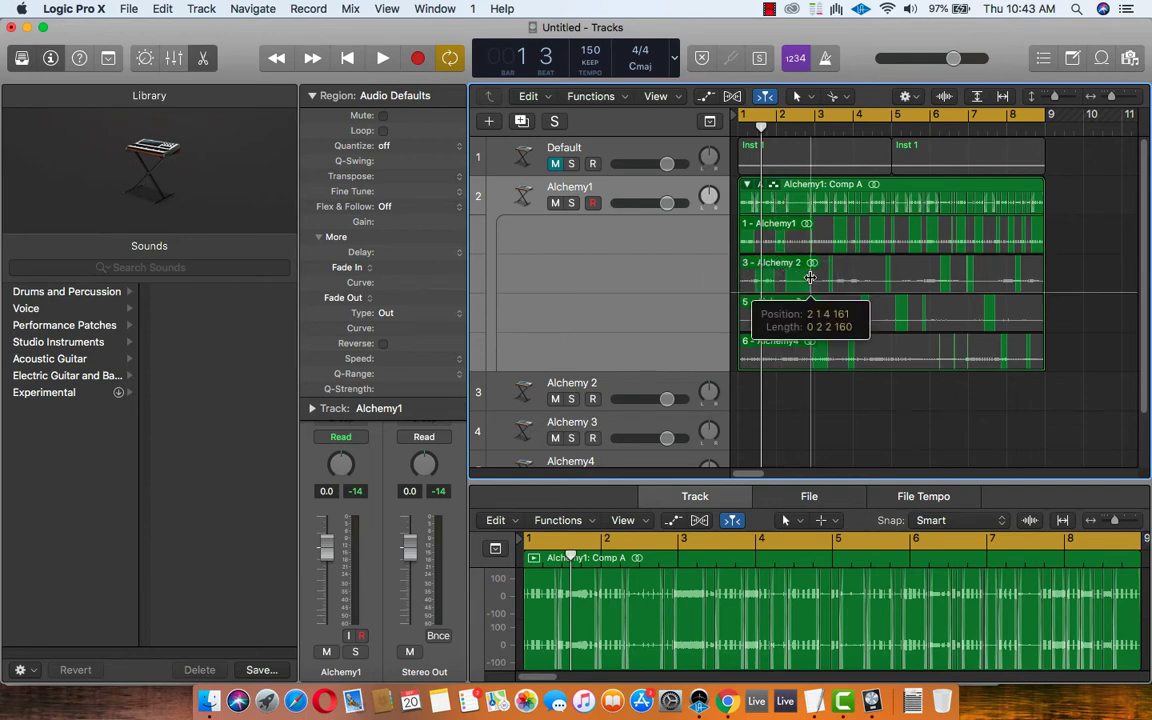
left_click_drag(825, 316, 858, 340)
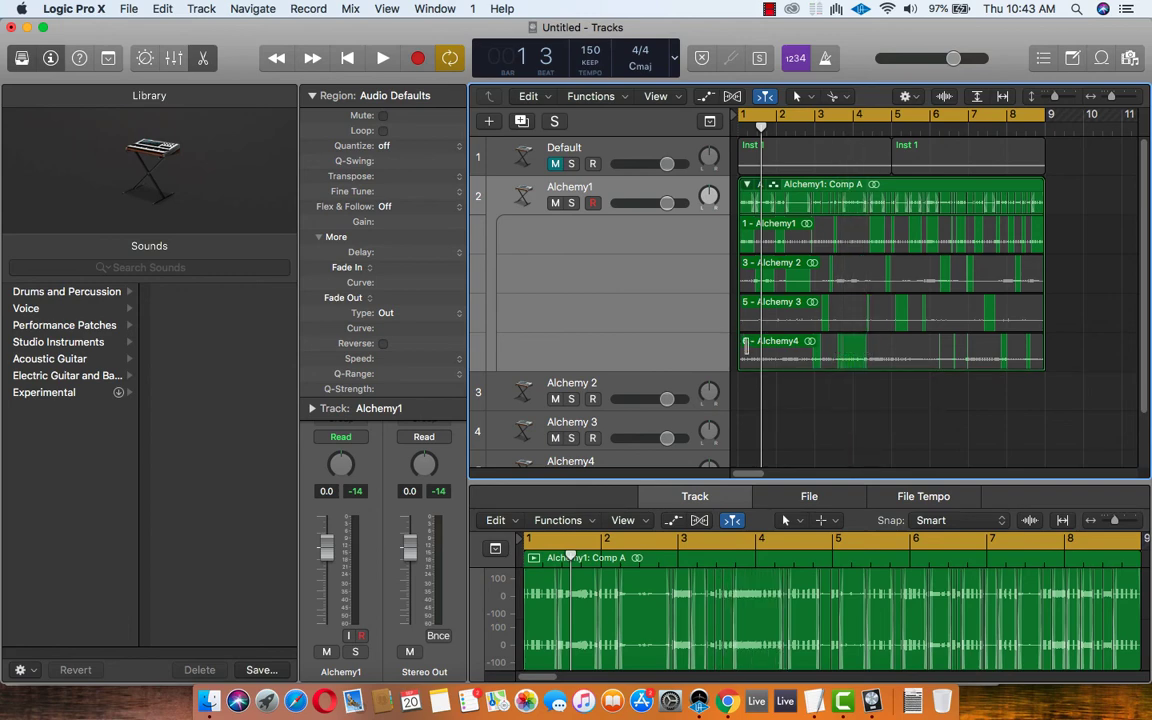
Use the full Alchemy4 take in the comp, and replace short sections across bars 1 to 8 with the other three takes
left_click_drag(740, 349, 1040, 350)
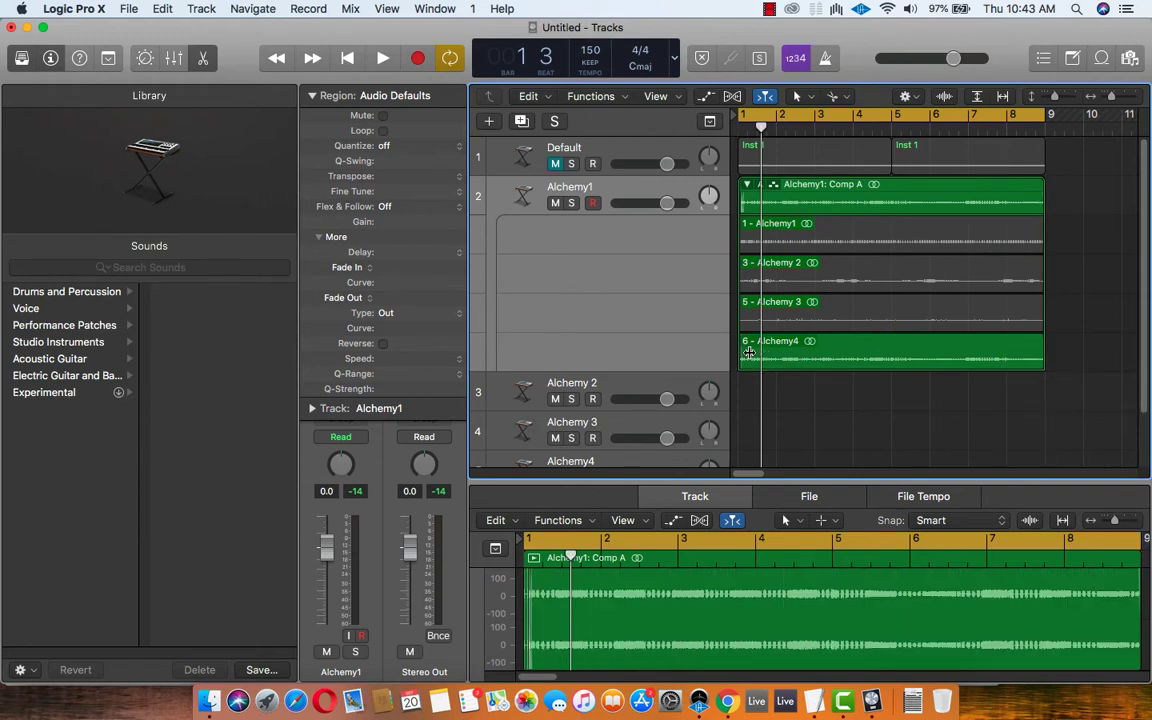
left_click_drag(749, 352, 1051, 363)
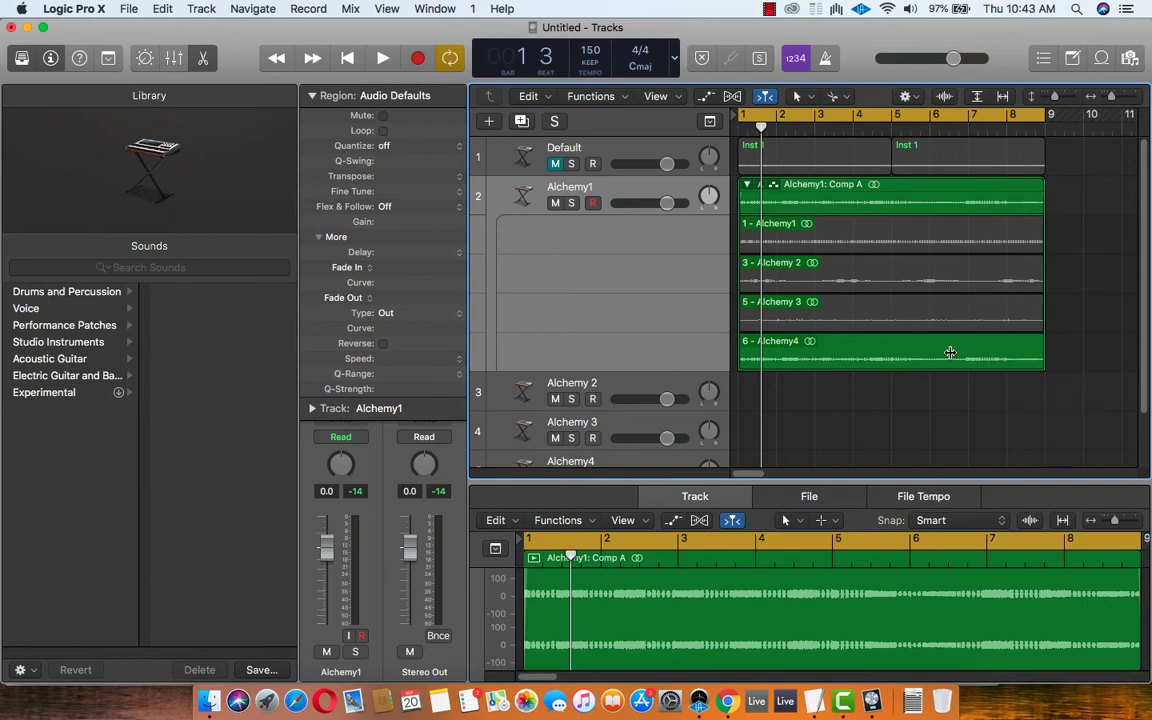
left_click_drag(770, 320, 762, 321)
left_click_drag(788, 270, 841, 242)
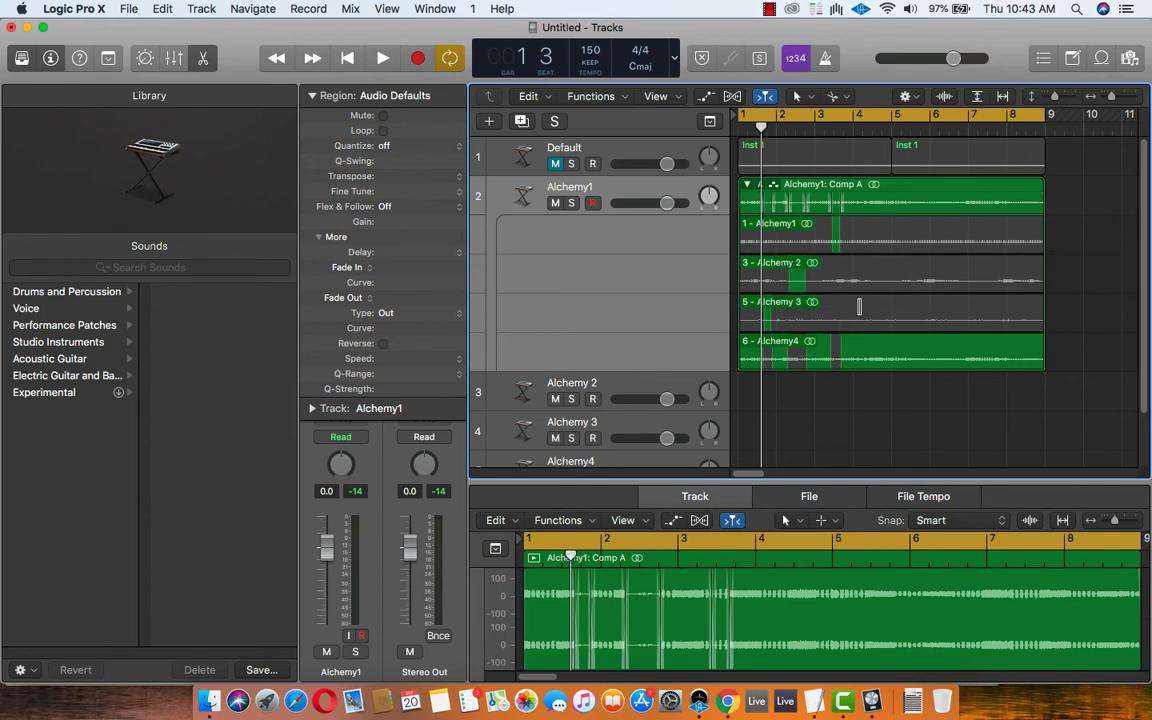
left_click_drag(860, 321, 877, 321)
left_click_drag(908, 269, 1011, 313)
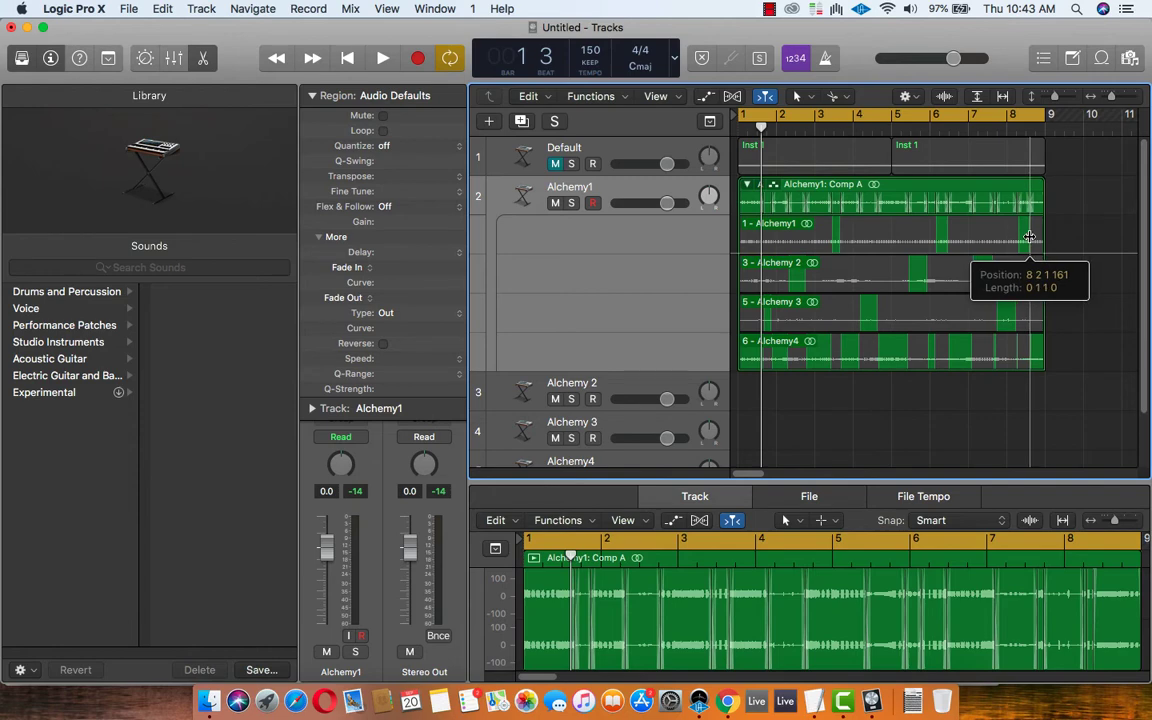
left_click_drag(1031, 237, 1031, 237)
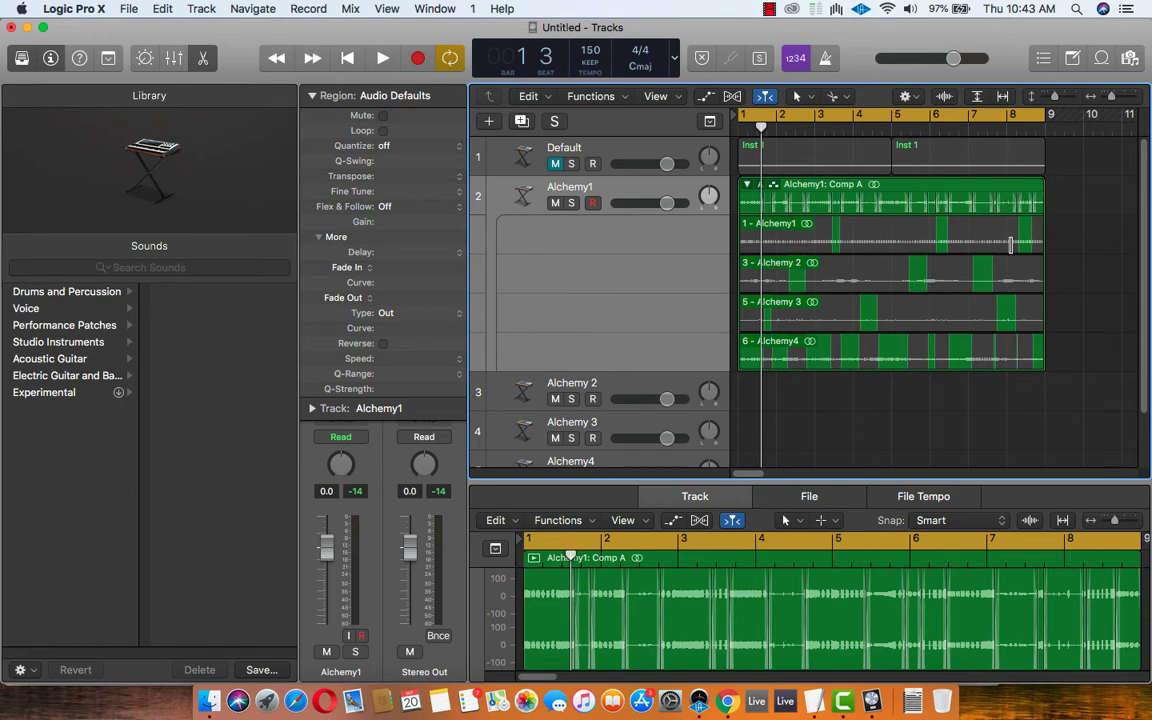
left_click_drag(1016, 318, 1018, 318)
During looped playback, comp in Alchemy 2 from about bar 3.5 to 4.5 and in bar 8, and Alchemy1 in bar 2
key("space")
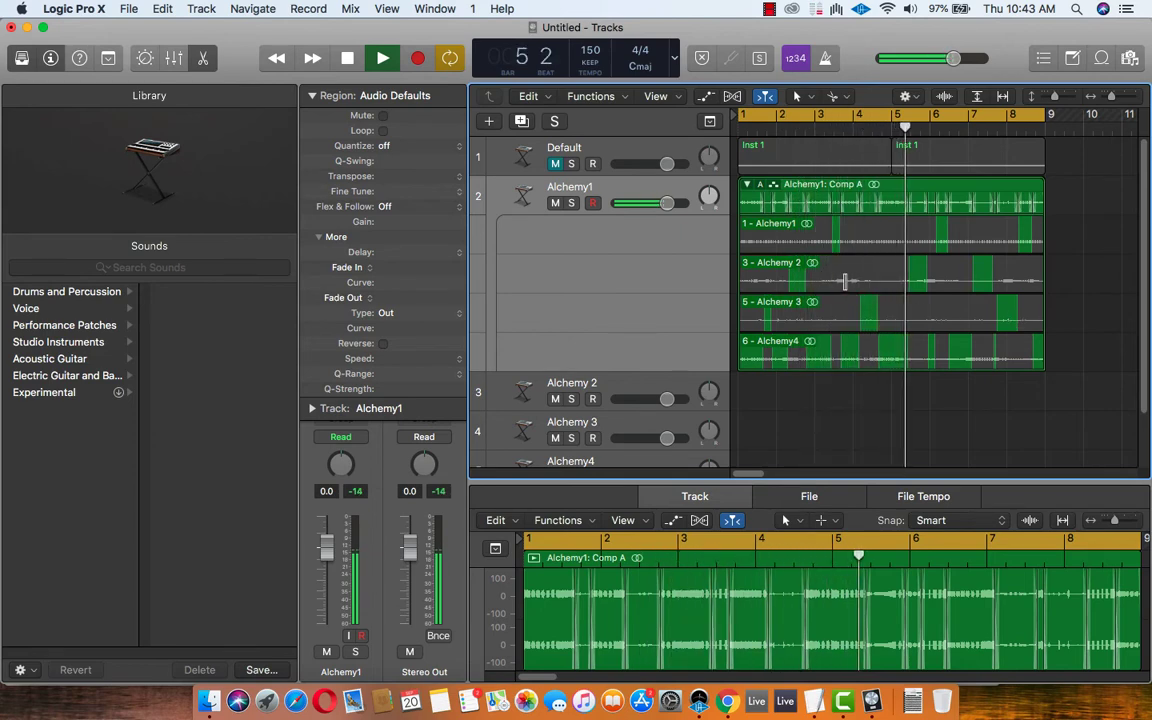
left_click_drag(838, 279, 872, 279)
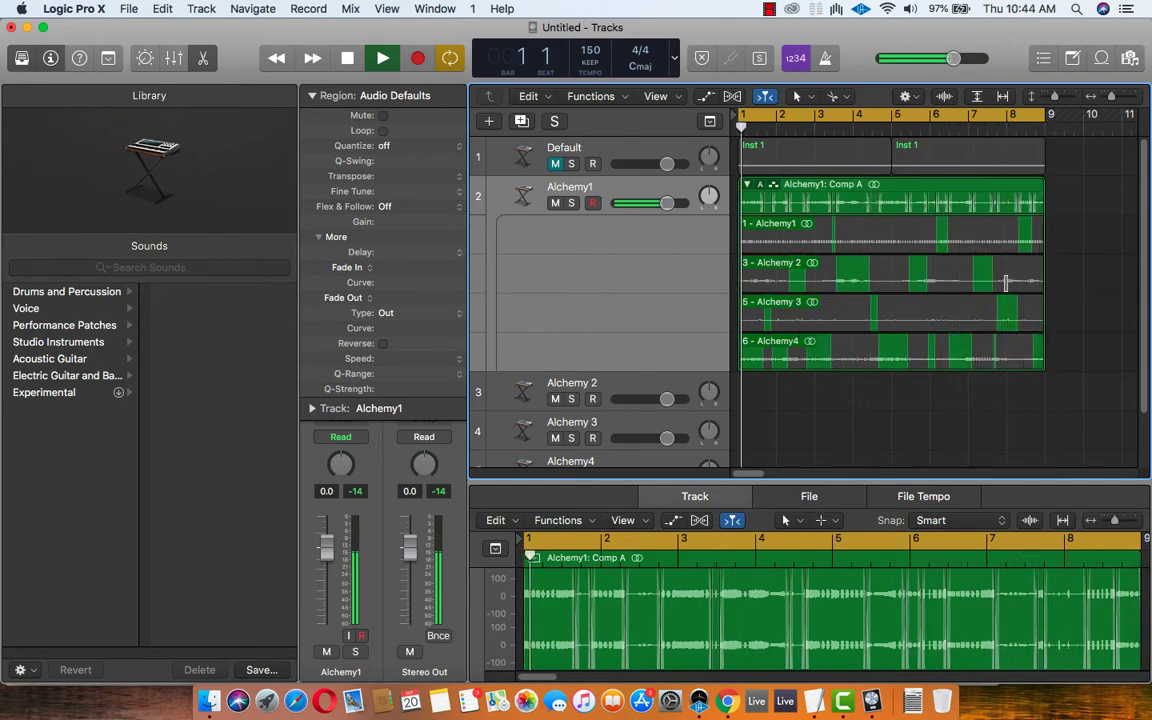
left_click_drag(1002, 280, 1036, 284)
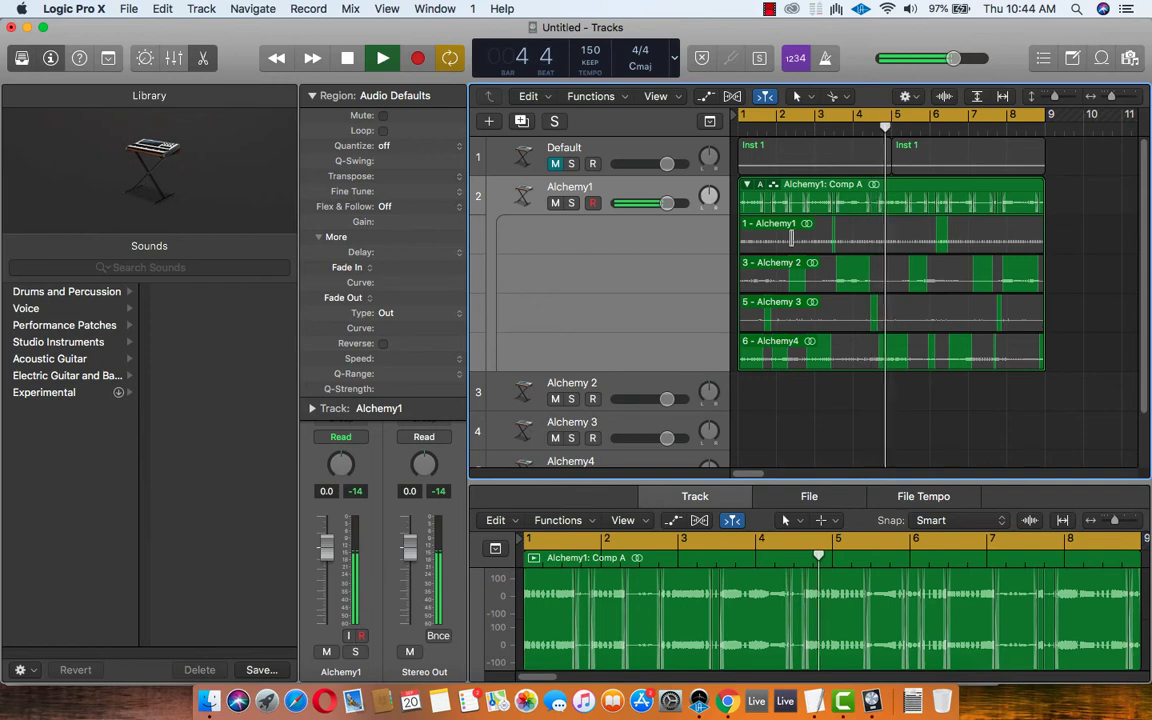
left_click_drag(788, 240, 746, 245)
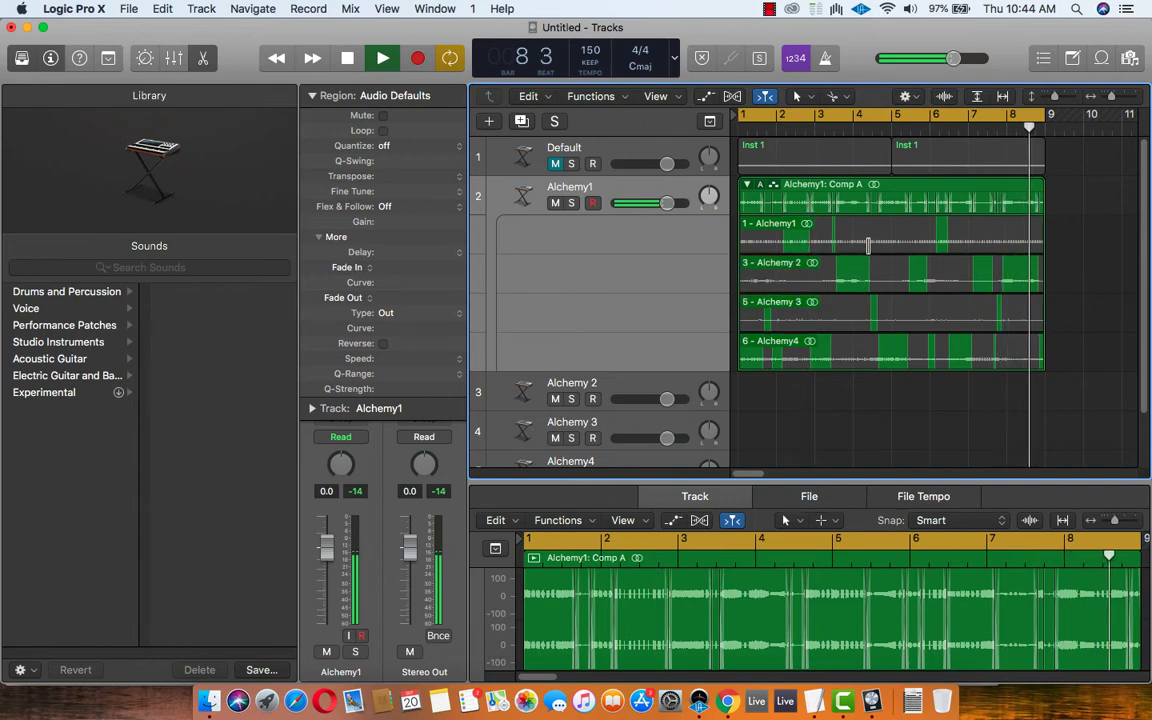
Comp in Alchemy1 around bar 5 and Alchemy 3 in bars 3 and 5, and shift the Alchemy 2 section in bar 5 slightly later
left_click_drag(888, 242, 897, 242)
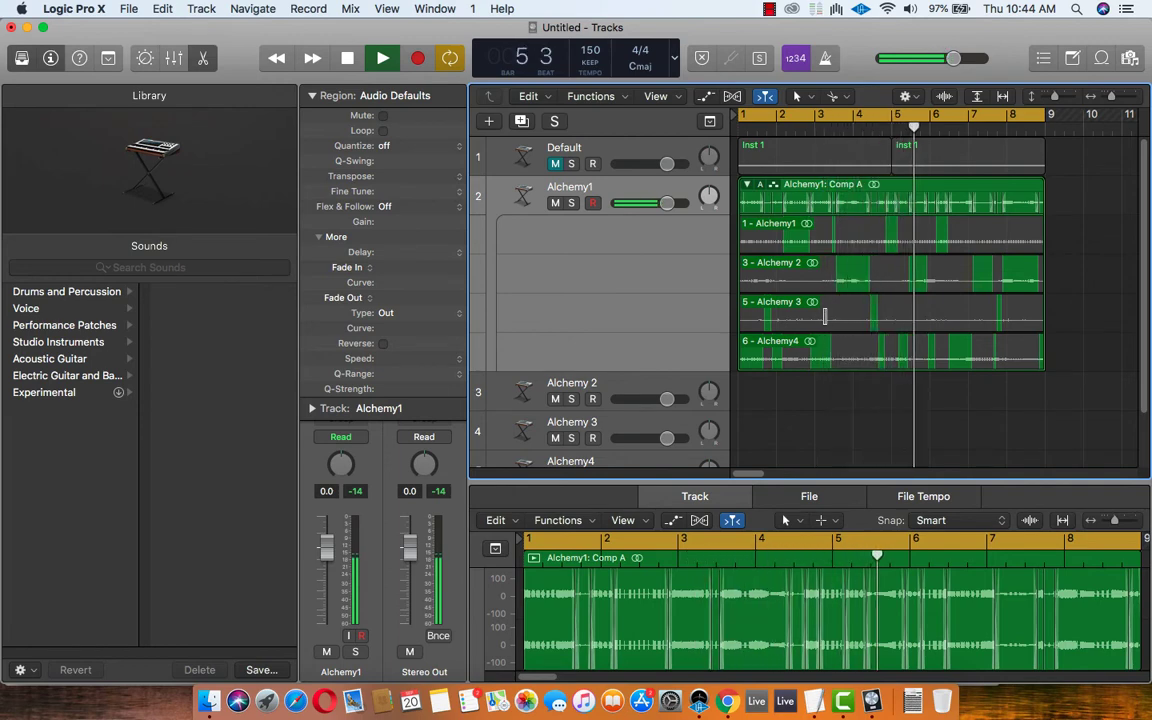
left_click_drag(822, 316, 836, 317)
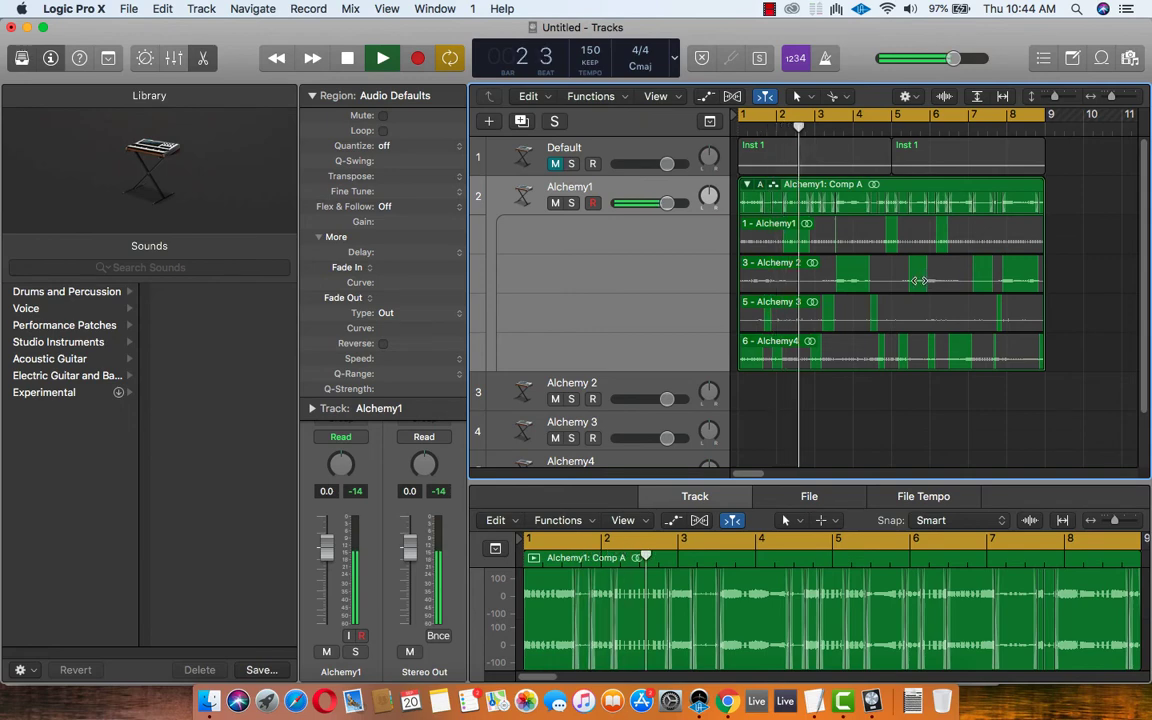
left_click_drag(918, 279, 935, 275)
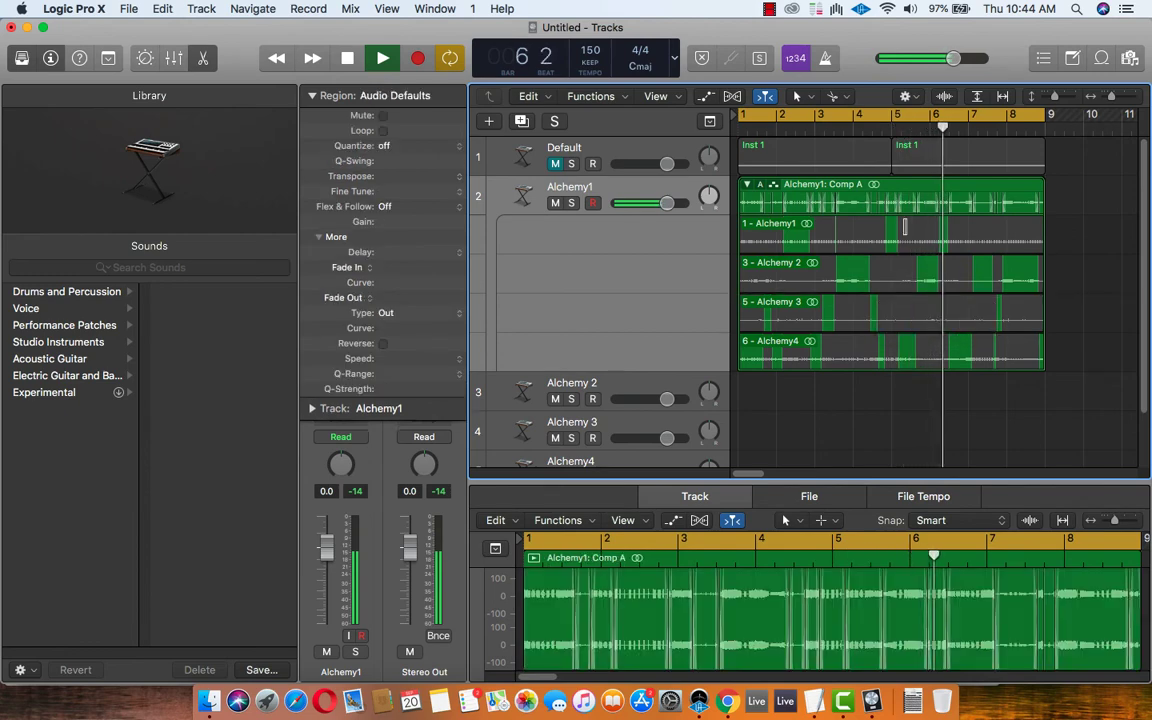
left_click_drag(917, 232, 928, 237)
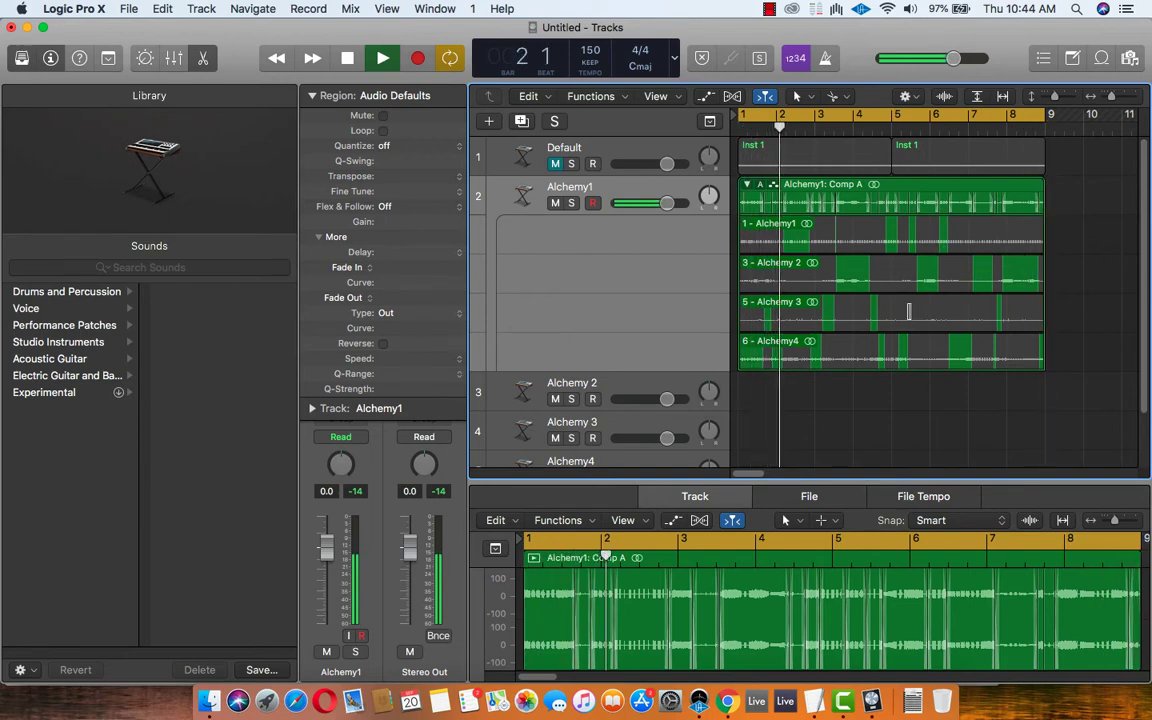
left_click_drag(916, 318, 916, 314)
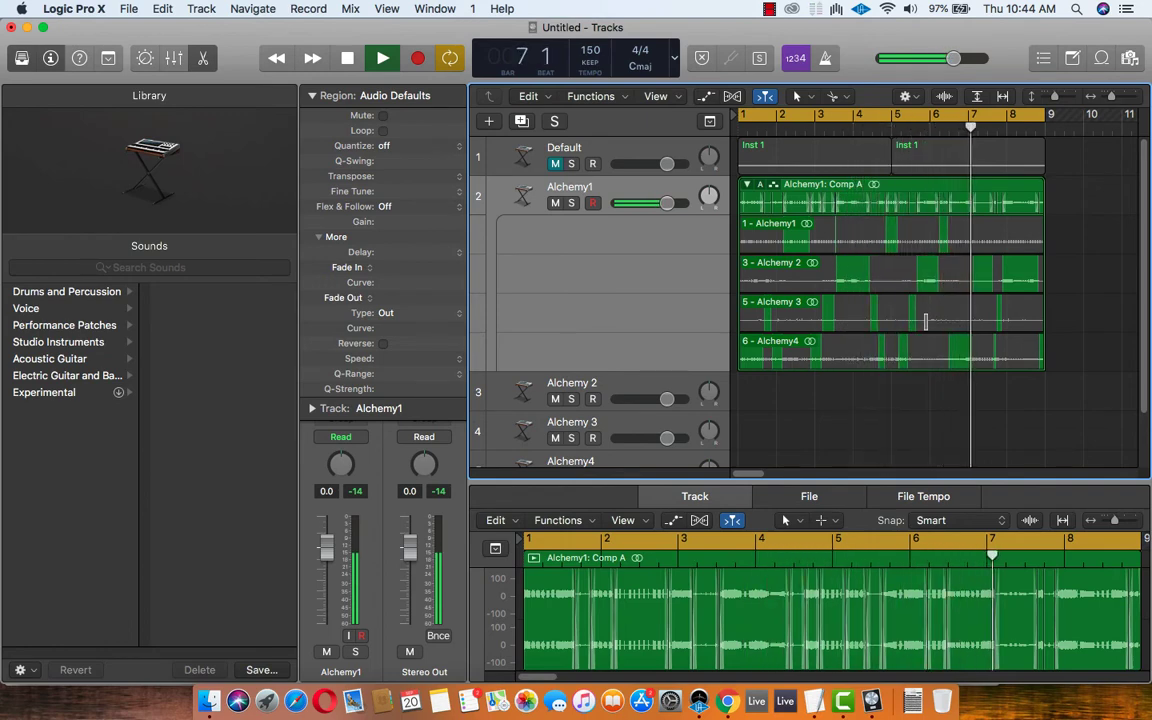
During looped playback, comp in a short Alchemy 3 section late in bar 5 and an Alchemy 2 section from about bar 1.5 to 2
left_click_drag(927, 321, 946, 322)
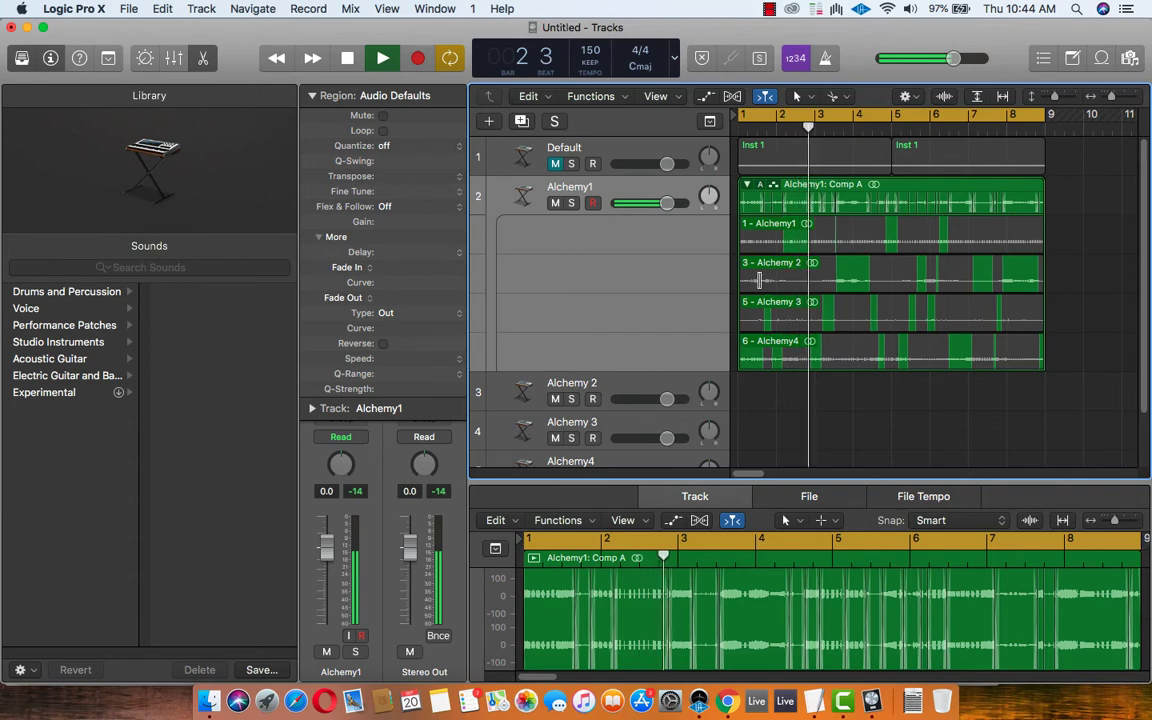
left_click_drag(768, 284, 778, 284)
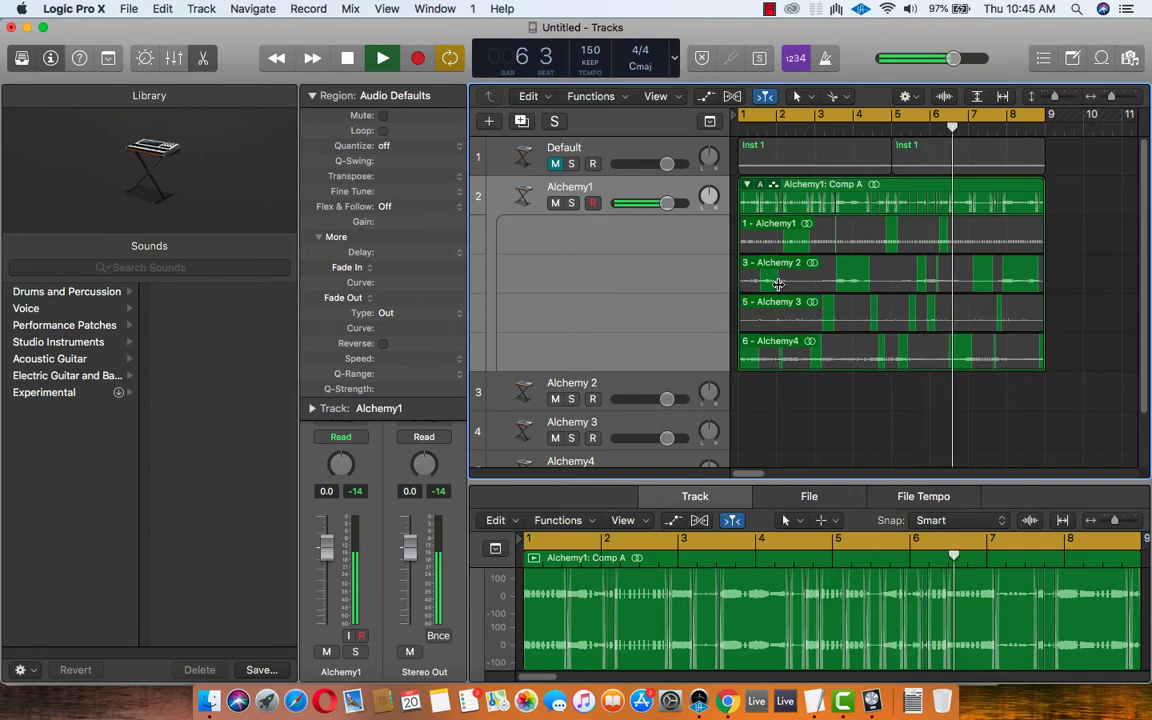
scroll(768, 292, "down", 5)
scroll(768, 292, "down", 2)
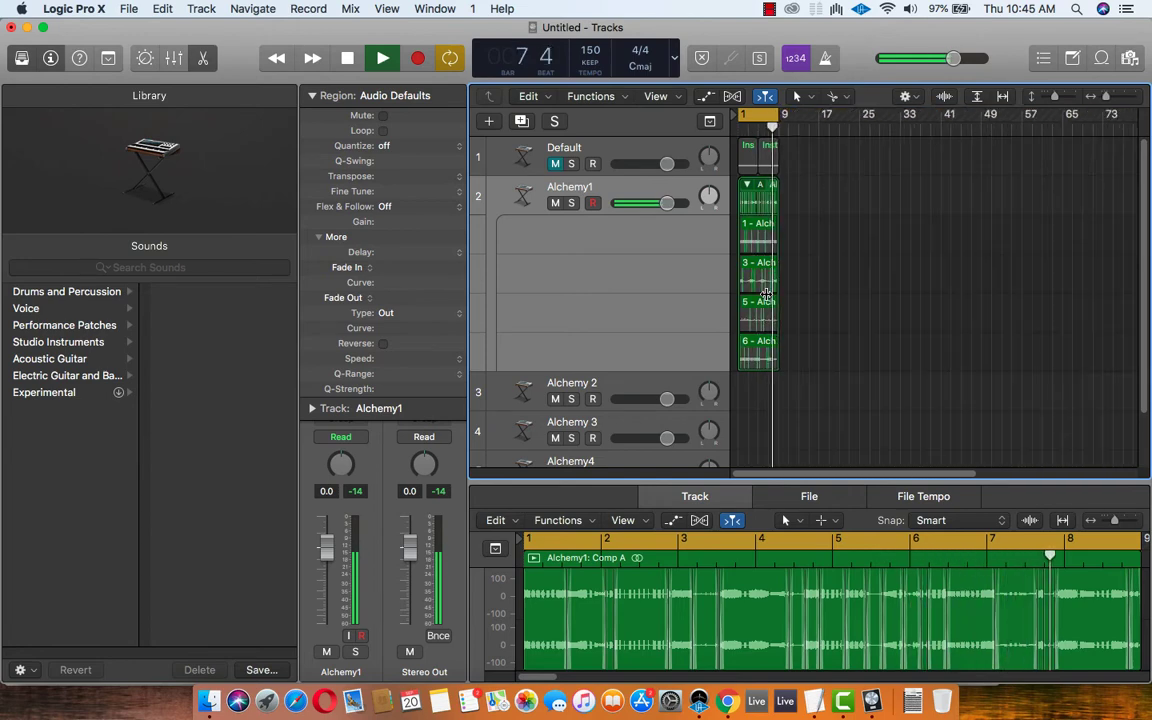
scroll(792, 273, "up", 7)
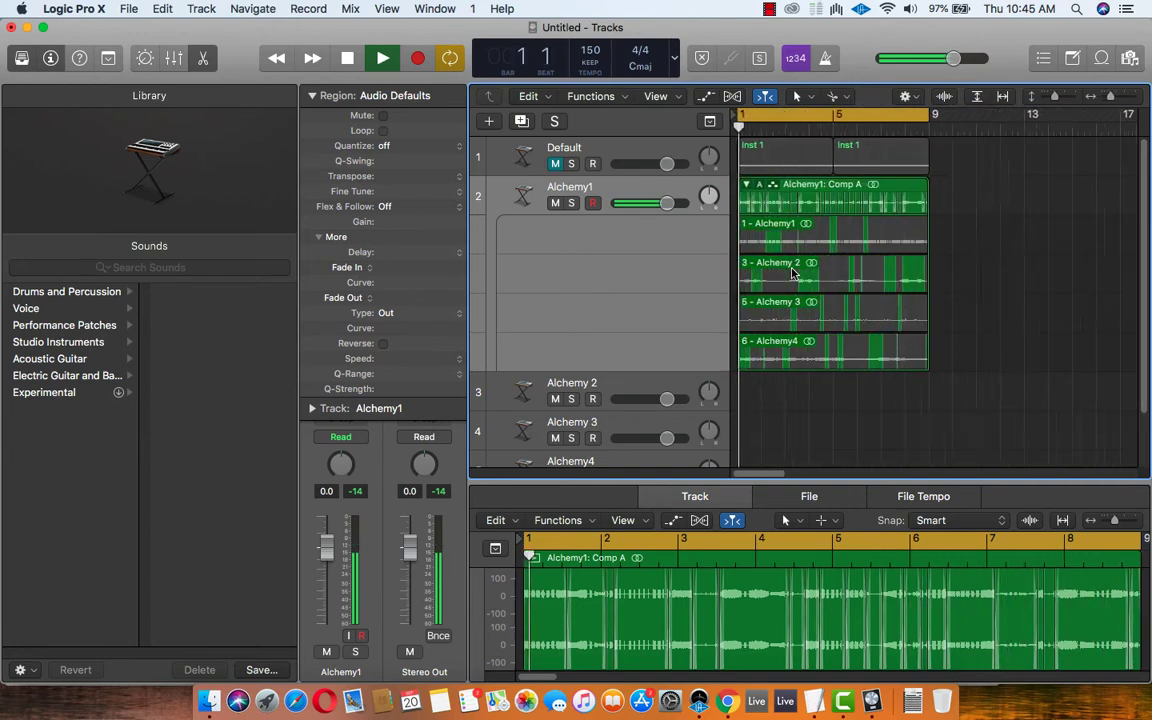
scroll(773, 290, "down", 5)
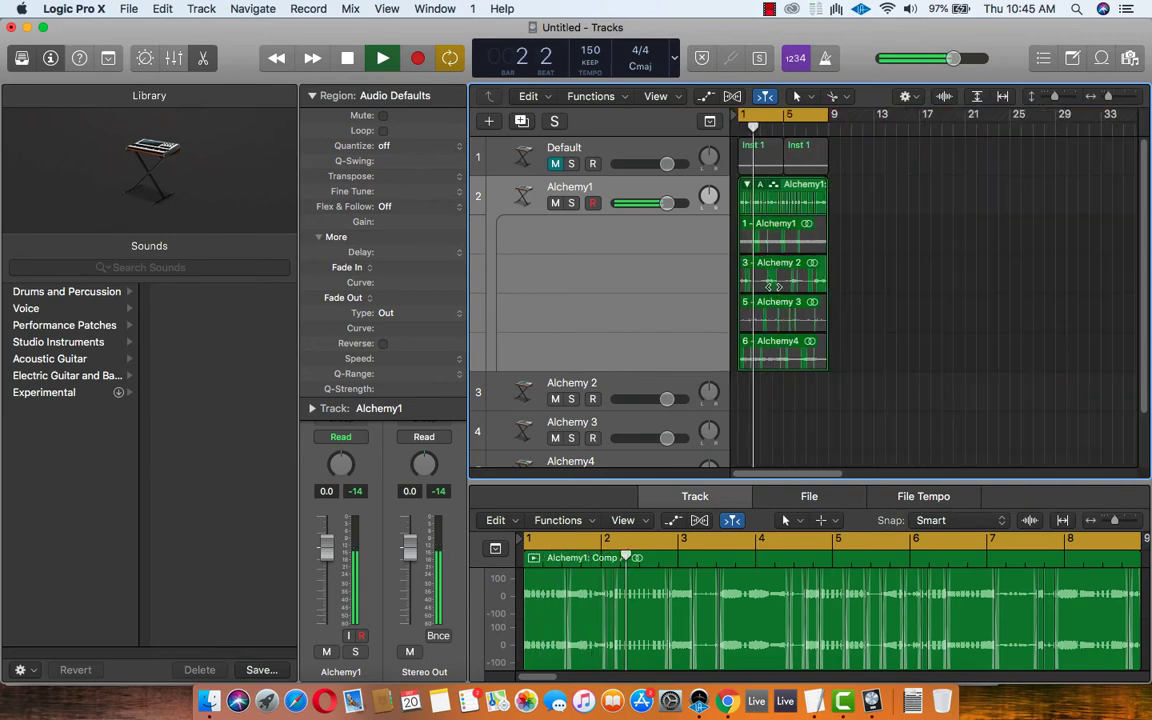
scroll(786, 282, "up", 6)
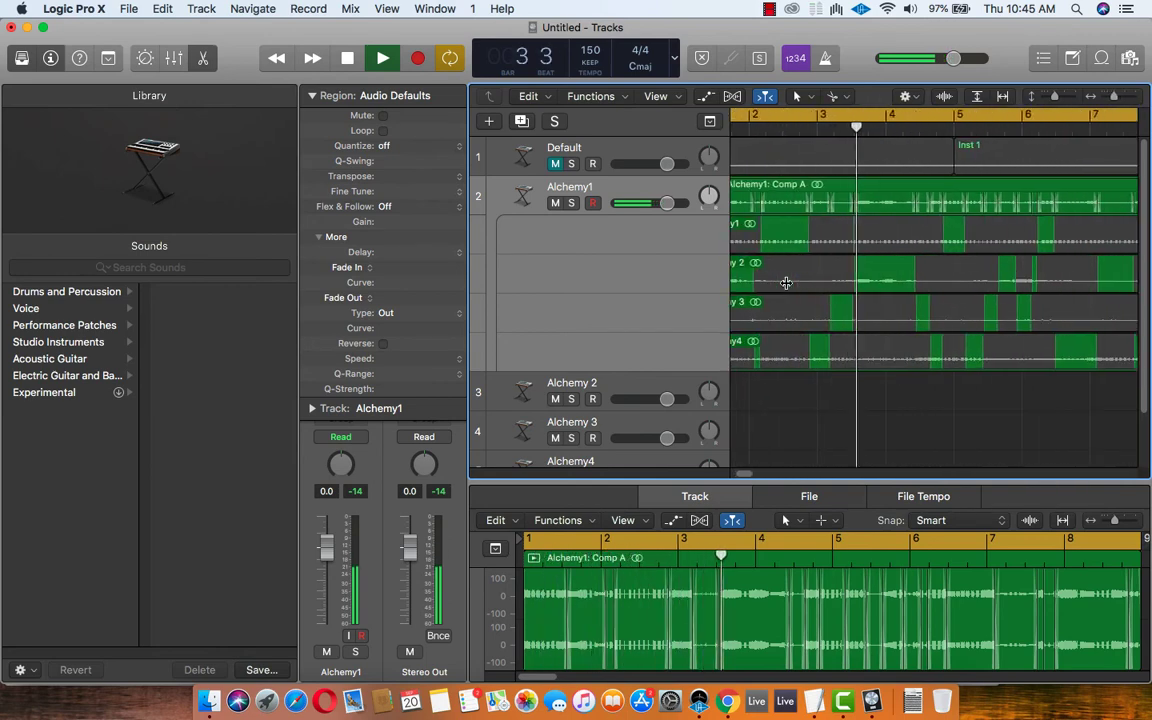
scroll(786, 282, "down", 2)
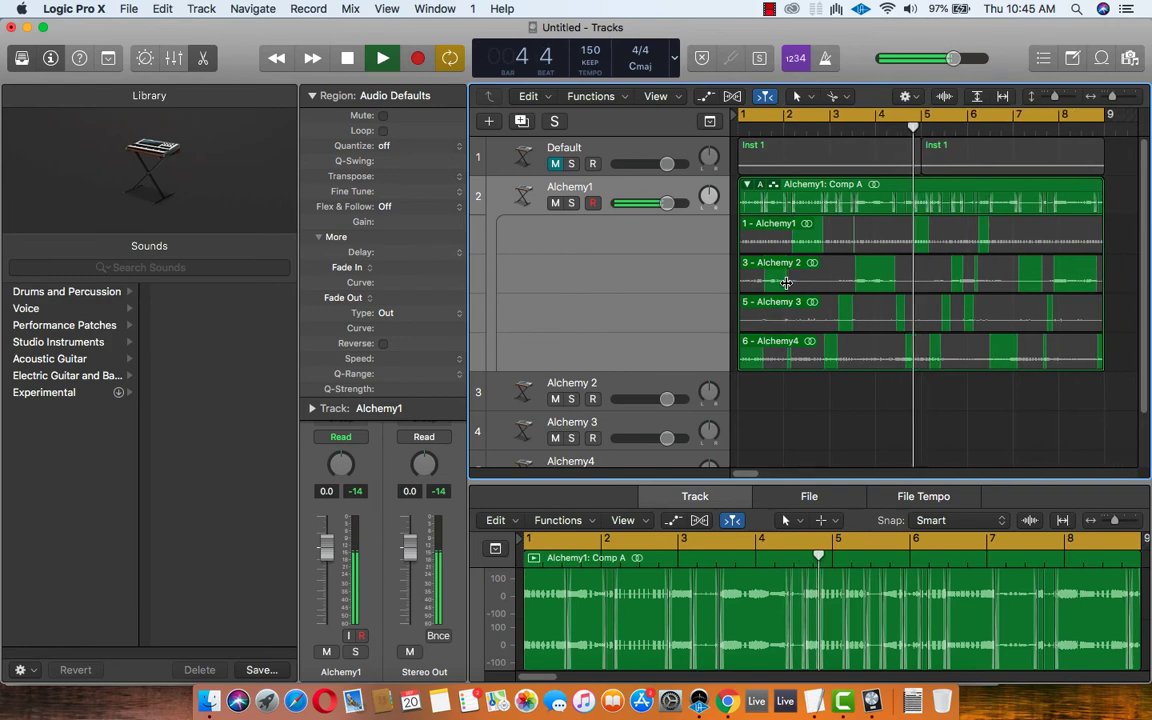
scroll(786, 282, "down", 1)
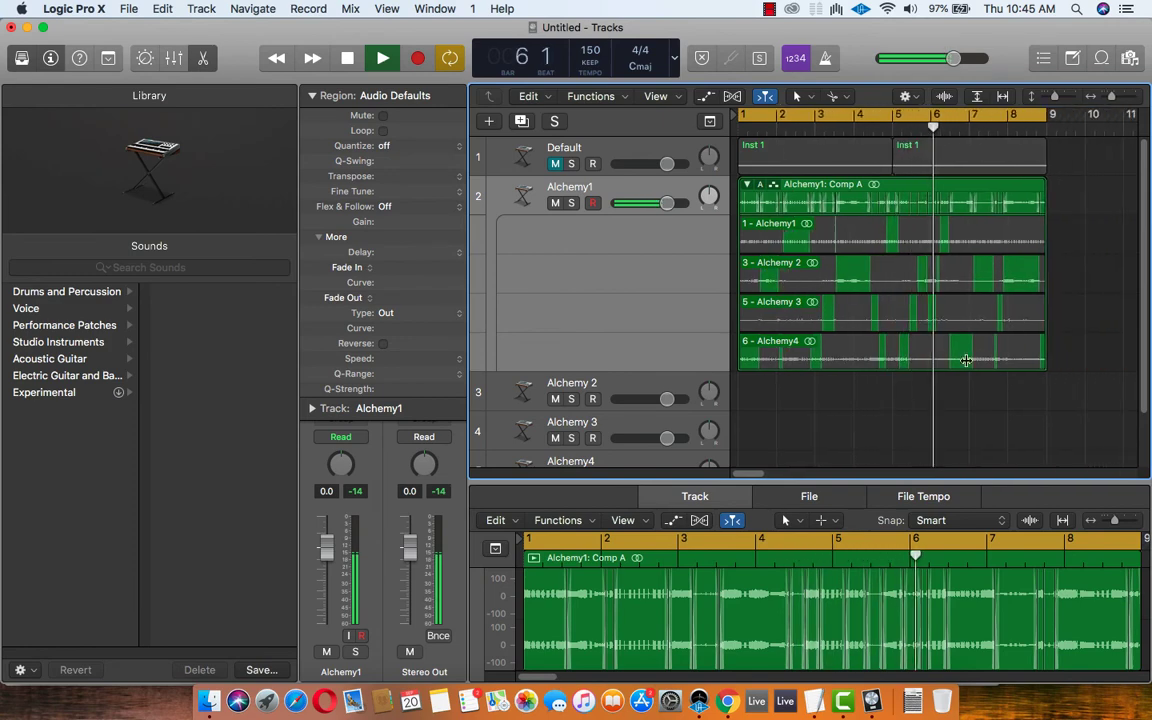
Comp in Alchemy4 in bar 8 and Alchemy1 in the first half of bar 7, adjust Alchemy4's sections near bars 5 and 6, and stop playback
left_click(1018, 343)
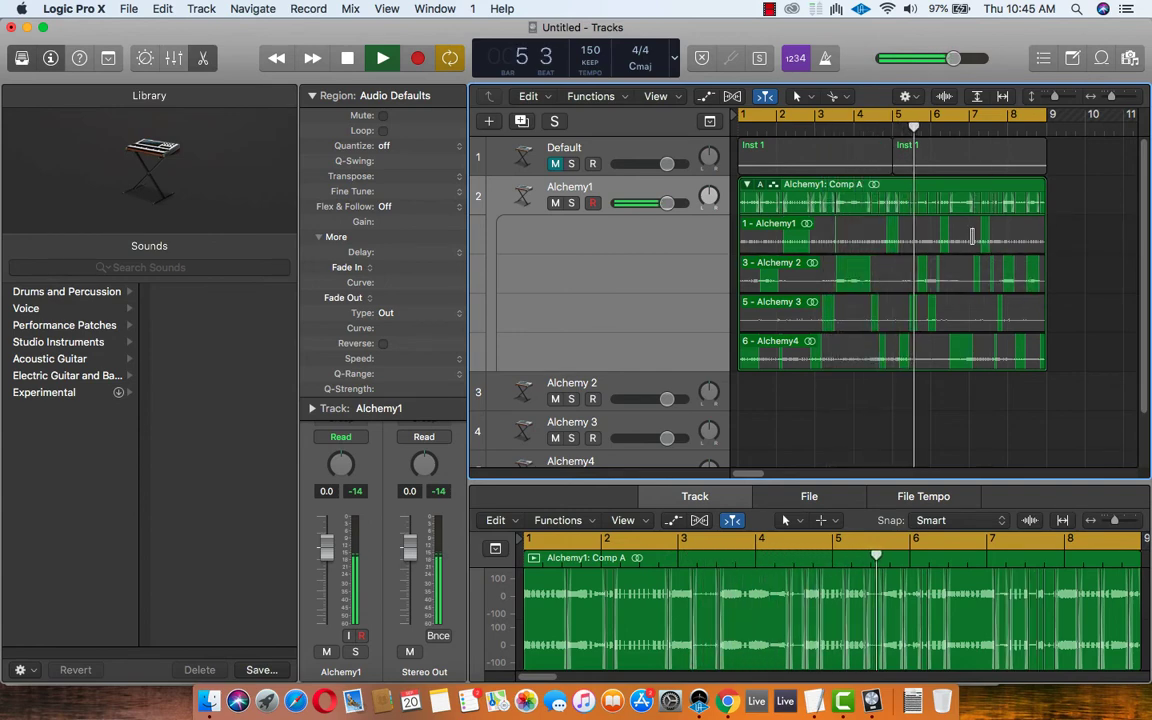
left_click_drag(979, 237, 984, 237)
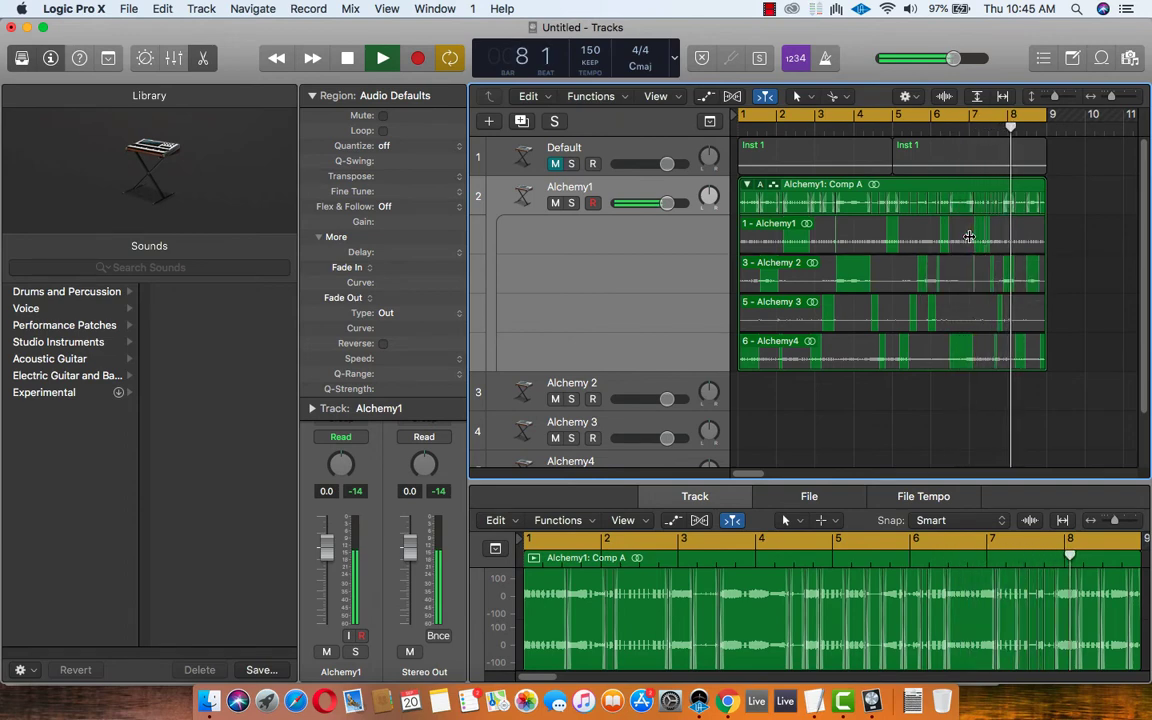
left_click_drag(984, 237, 983, 237)
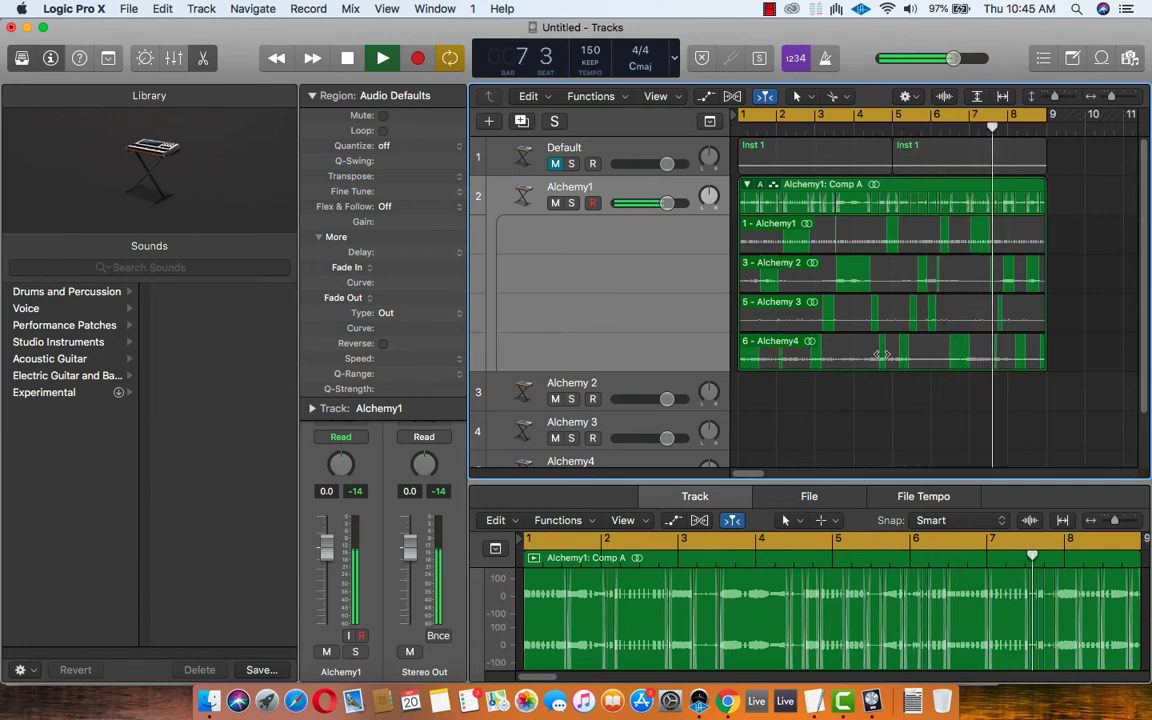
left_click_drag(881, 354, 888, 351)
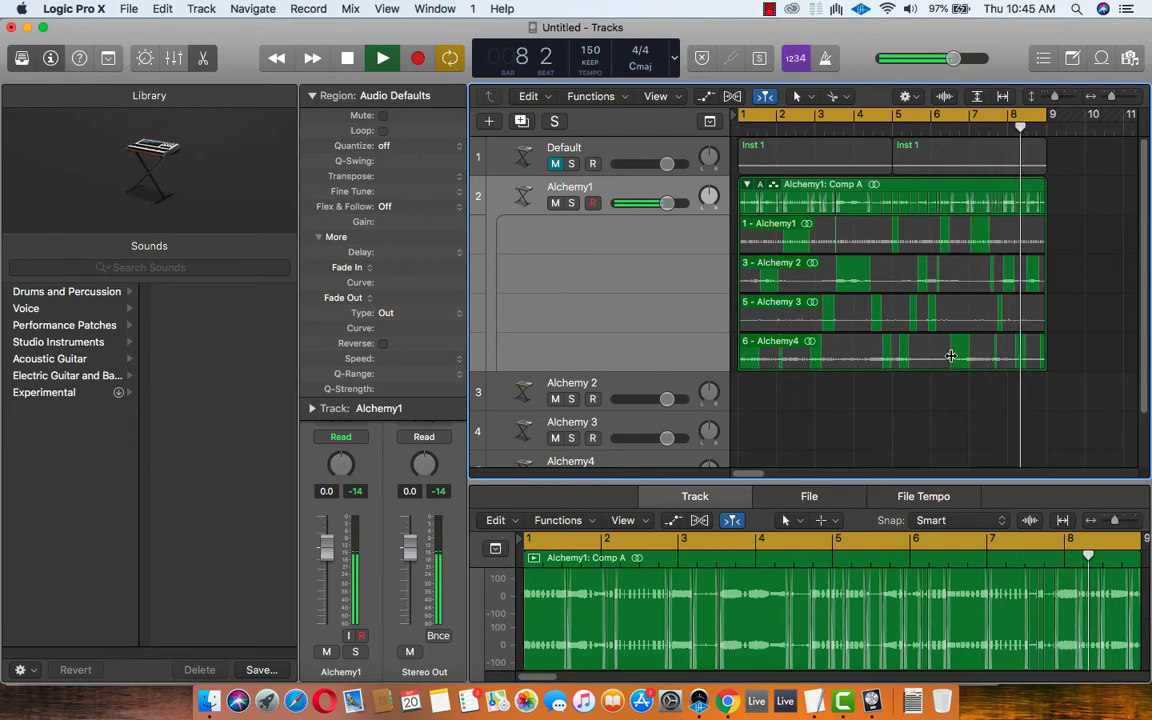
left_click_drag(935, 352, 953, 356)
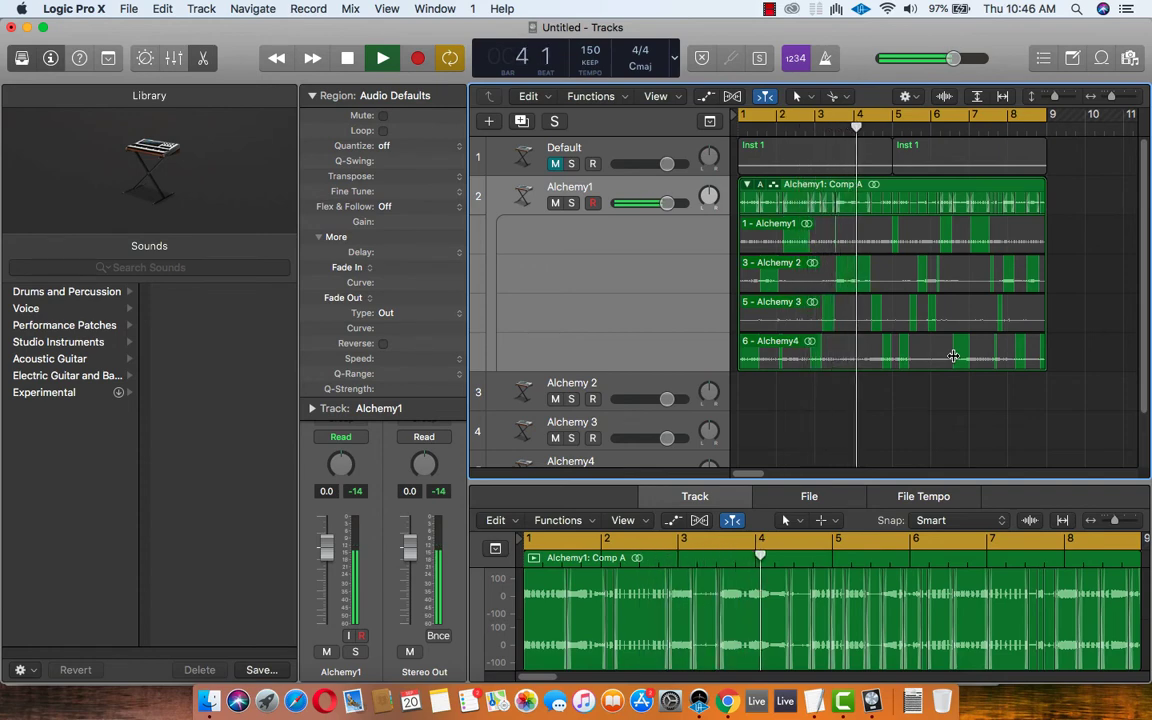
key("space")
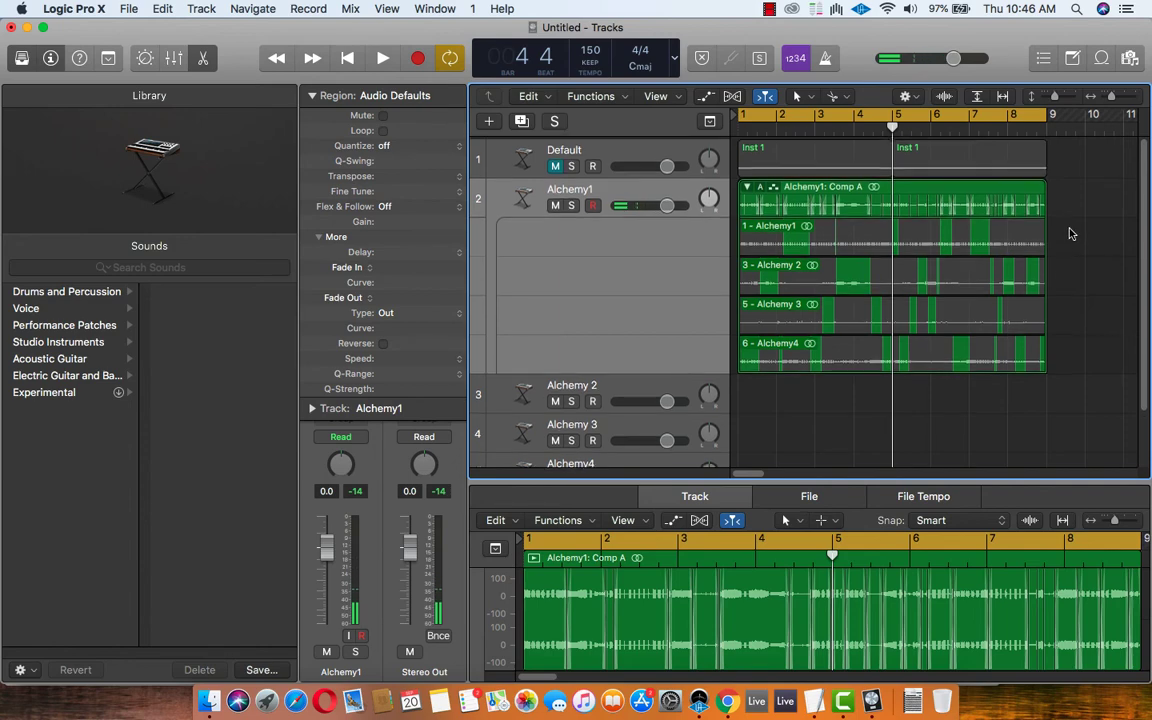
Copy the Alchemy1 take folder along its track so the duplicate starts at bar 9
left_click(822, 186)
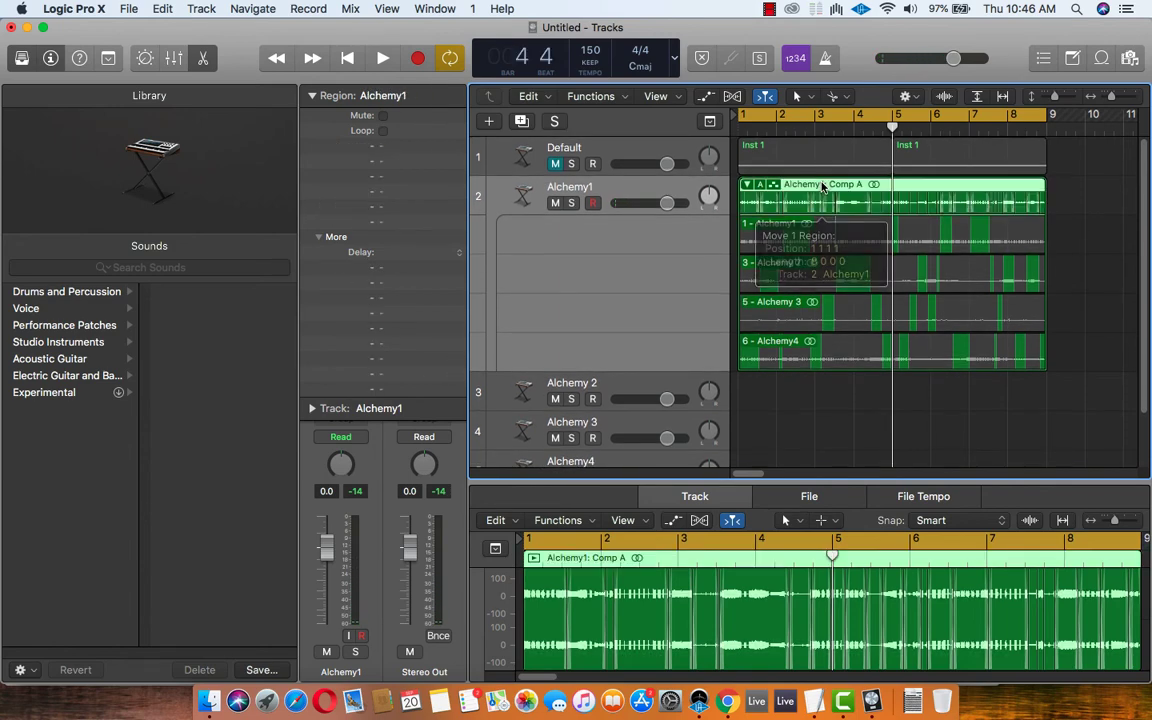
left_click_drag(818, 186, 1090, 207)
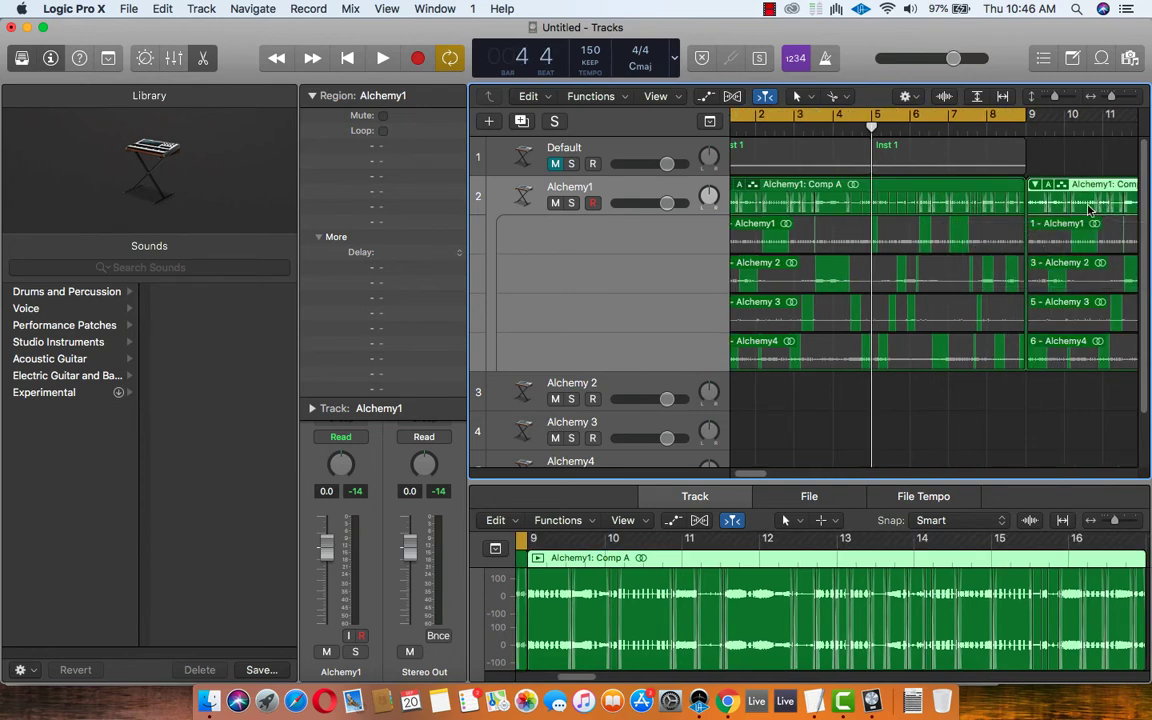
scroll(1000, 195, "left", 2)
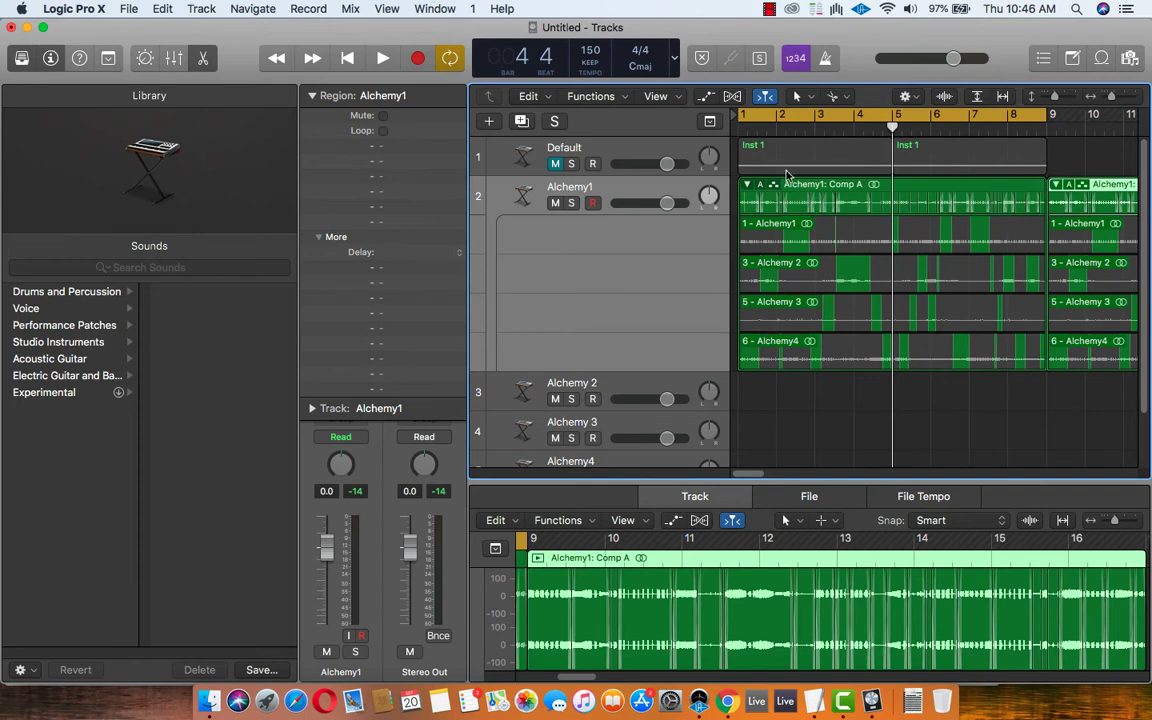
Collapse the original take folder, flatten and merge its Comp A into one region, and play it back
left_click(747, 186)
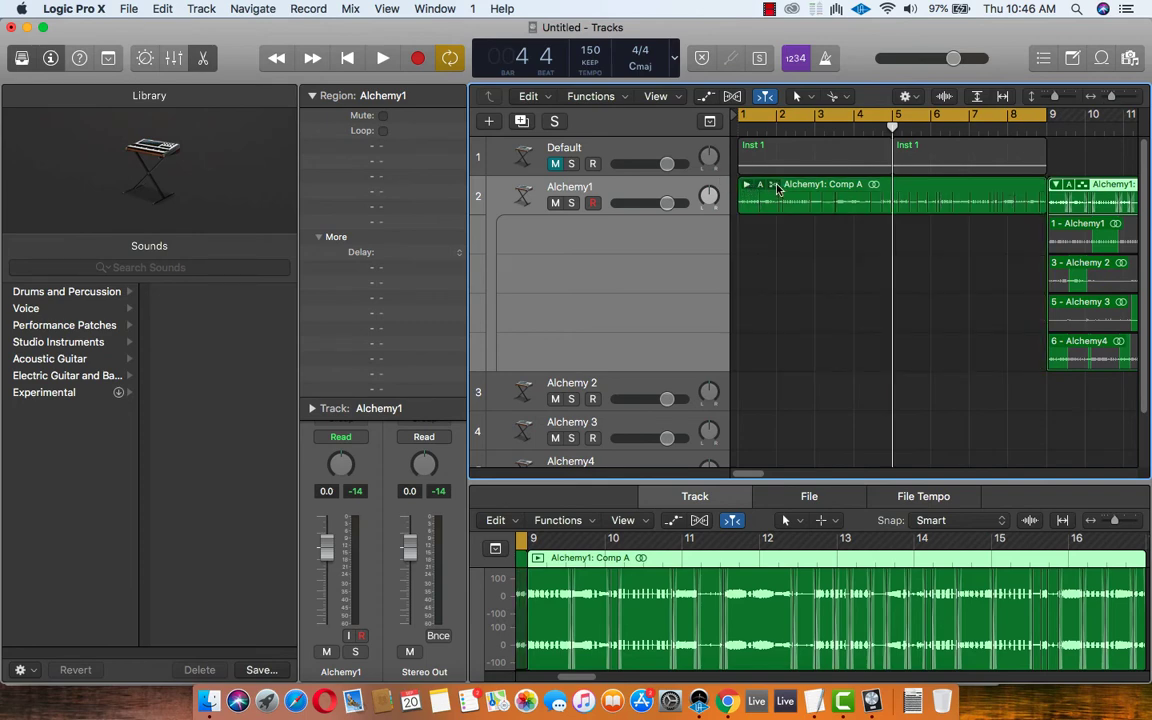
left_click(760, 187)
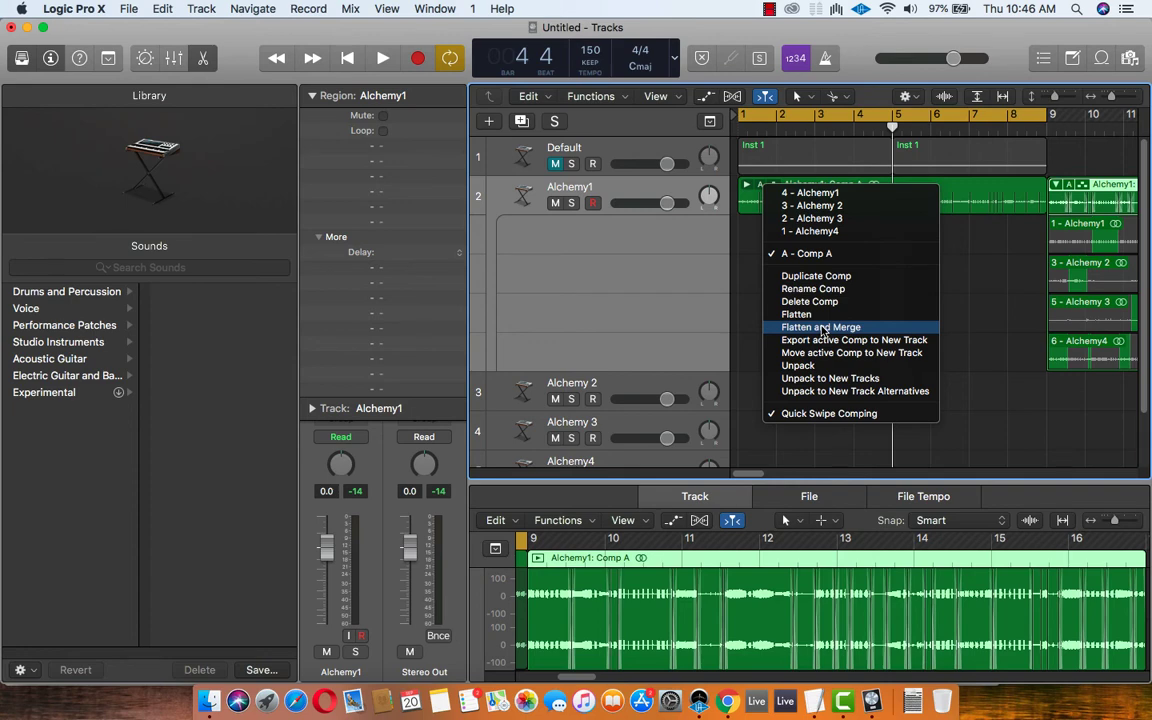
left_click(820, 327)
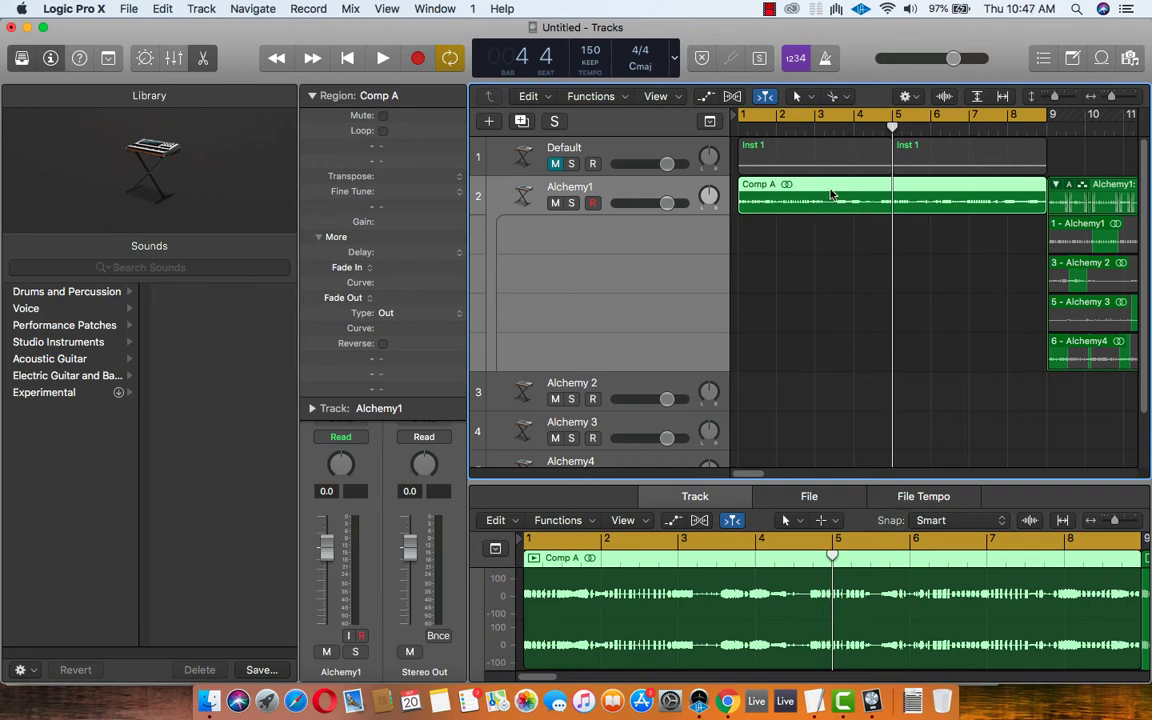
key("space")
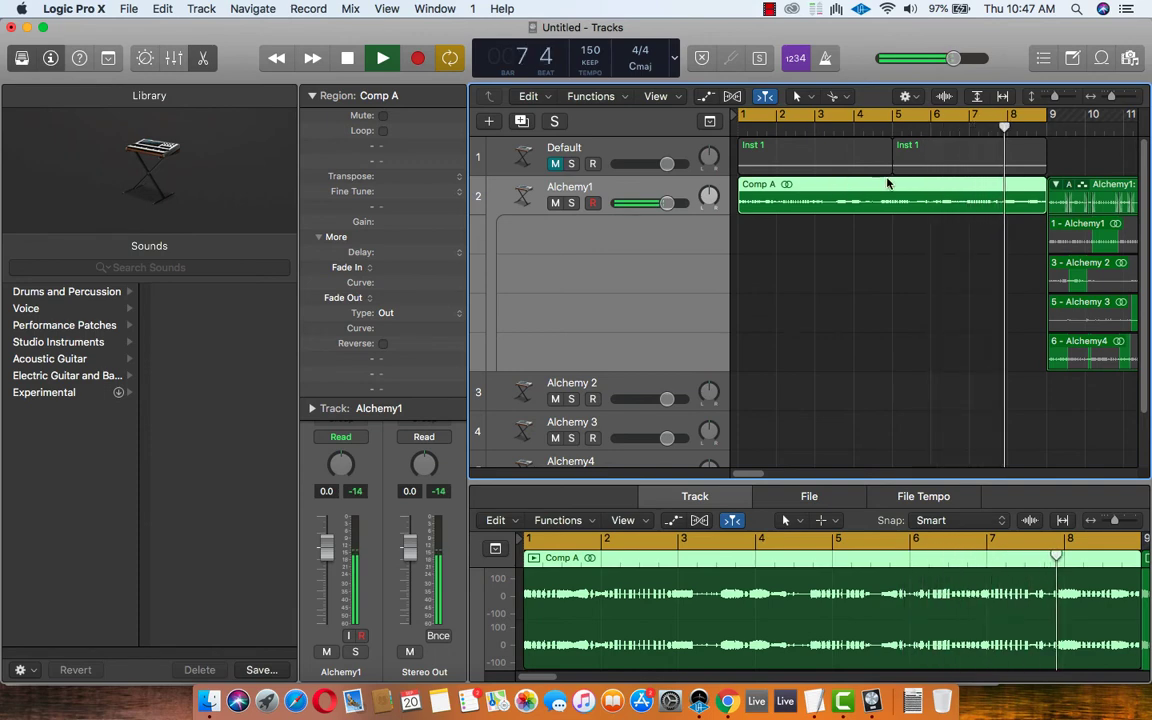
key("space")
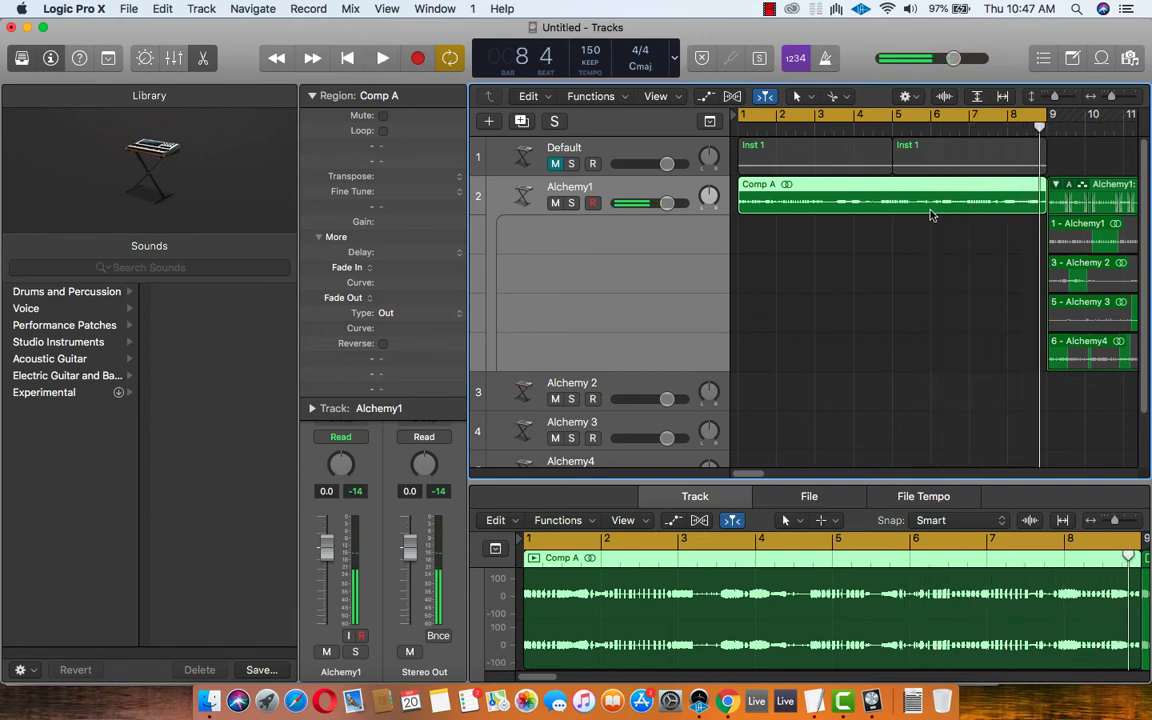
Use the full Alchemy1 take for the comp in the copied take folder, from bar 9 to 17
scroll(935, 212, "right", 5)
scroll(944, 207, "left", 2)
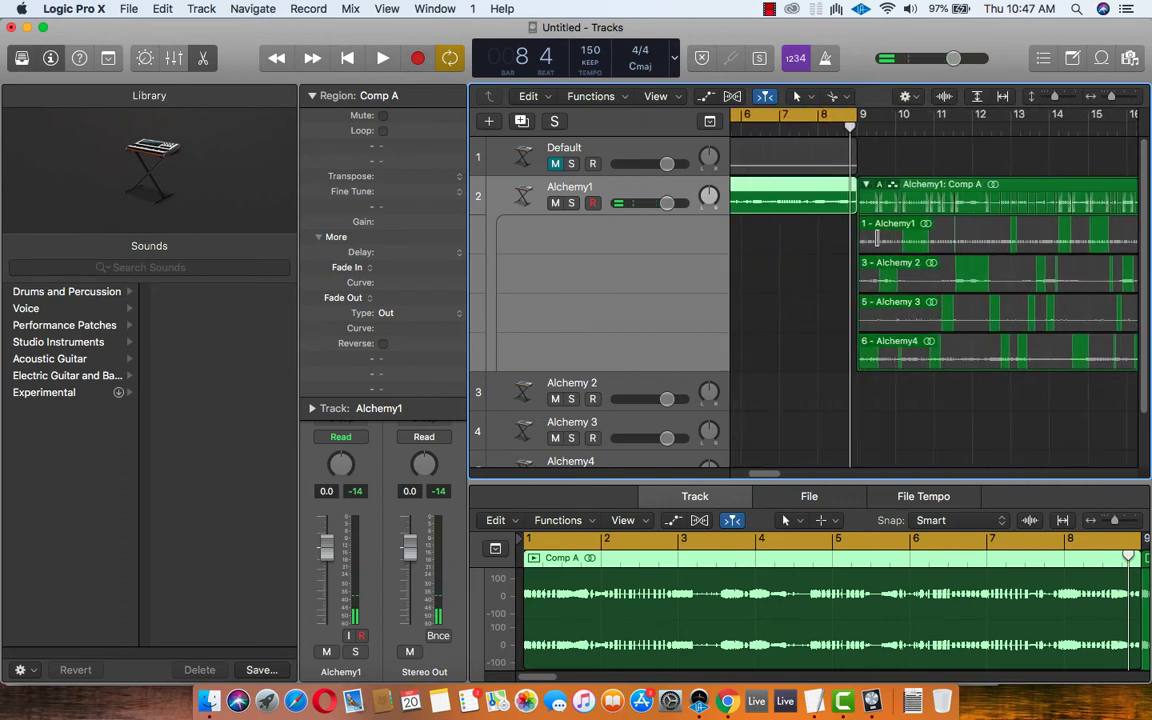
left_click_drag(862, 236, 1075, 236)
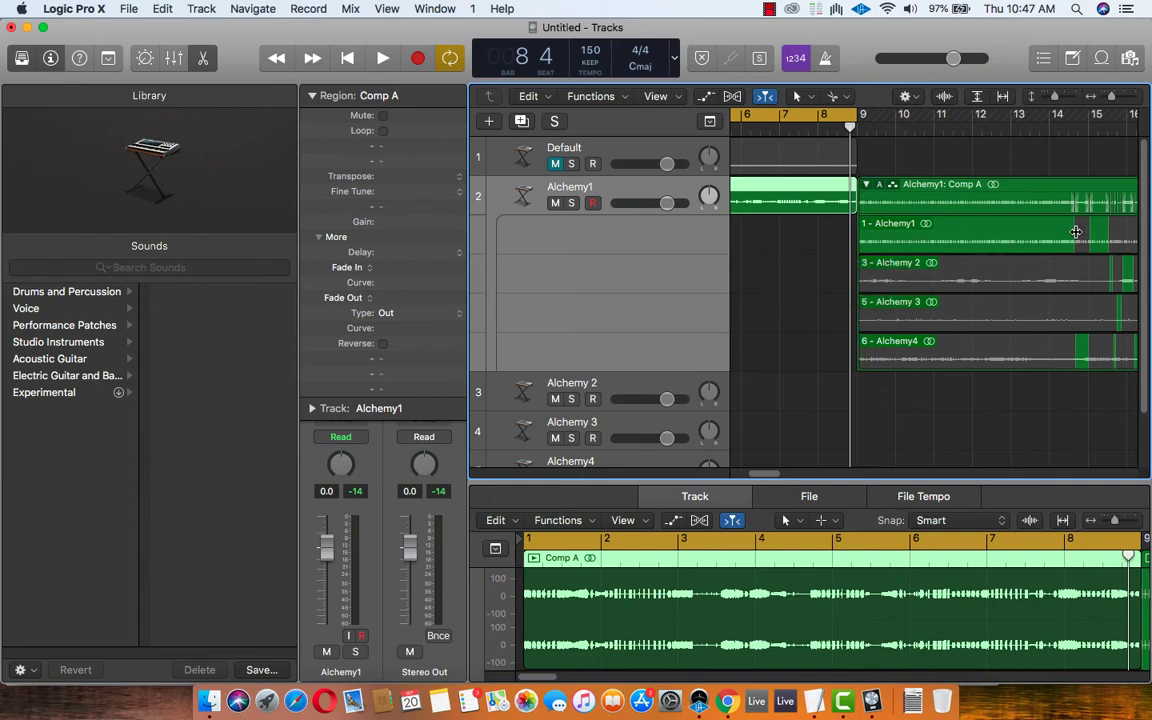
left_click_drag(1073, 232, 1108, 236)
scroll(1116, 230, "right", 3)
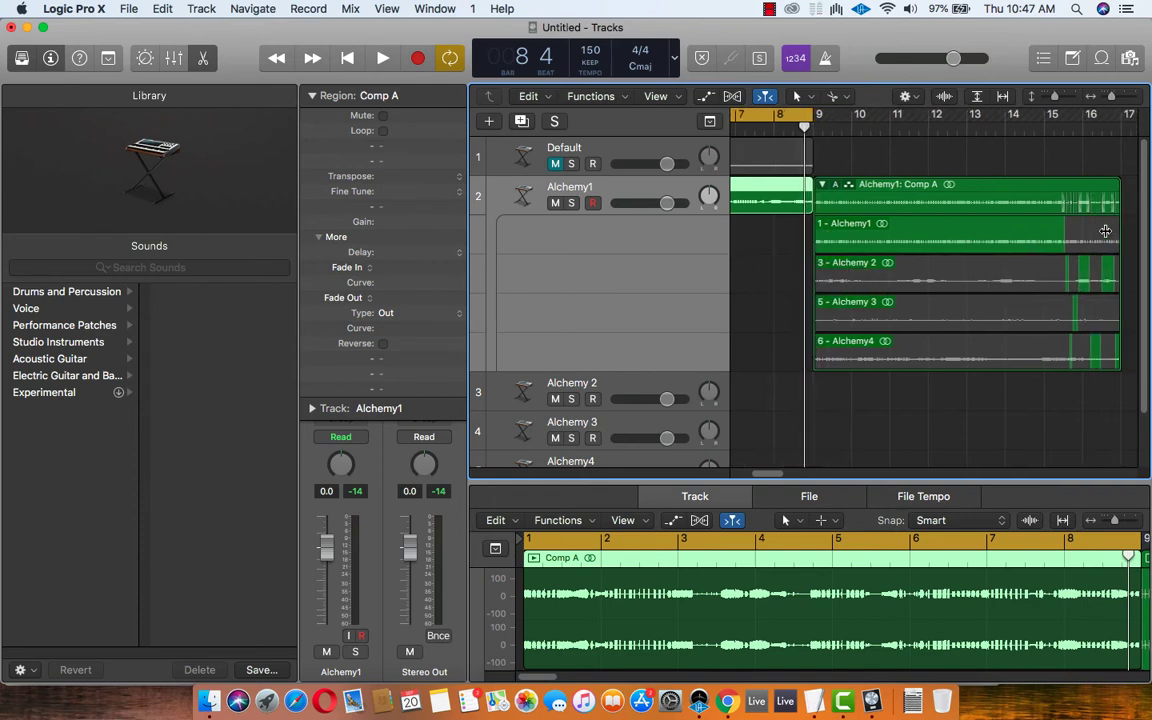
left_click(1040, 244)
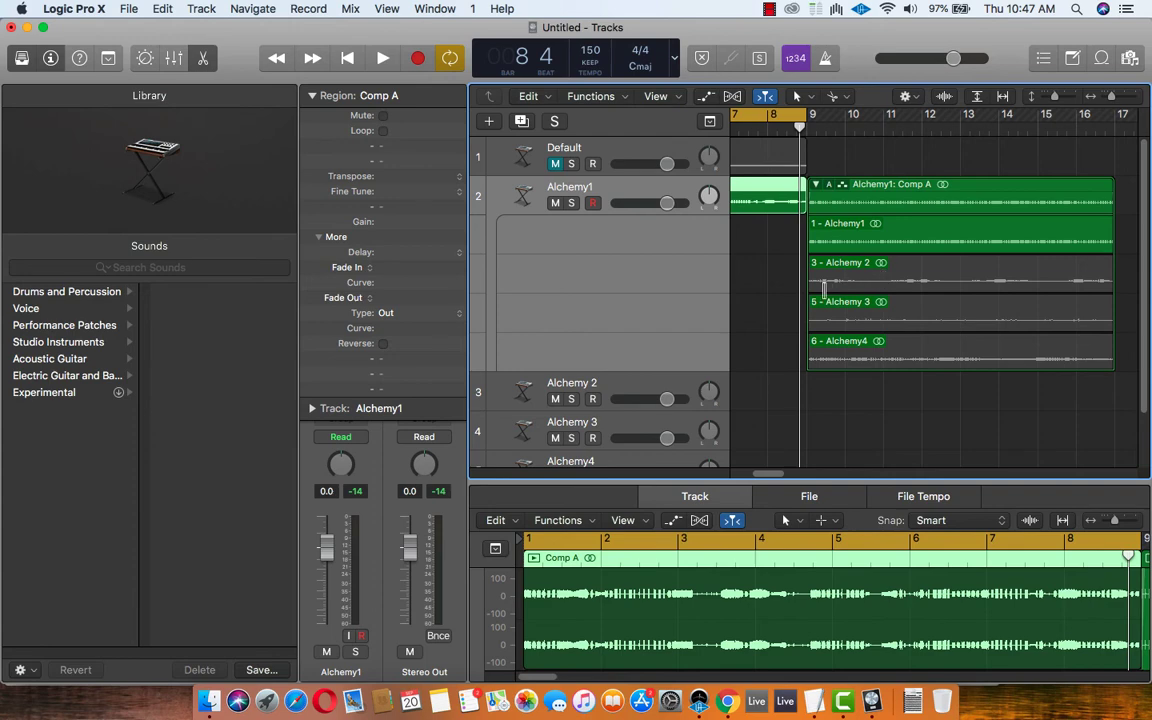
Replace short sections of the copied folder's comp with parts of Alchemy 2 and Alchemy 3 across bars 9 to 16
left_click_drag(822, 285, 838, 242)
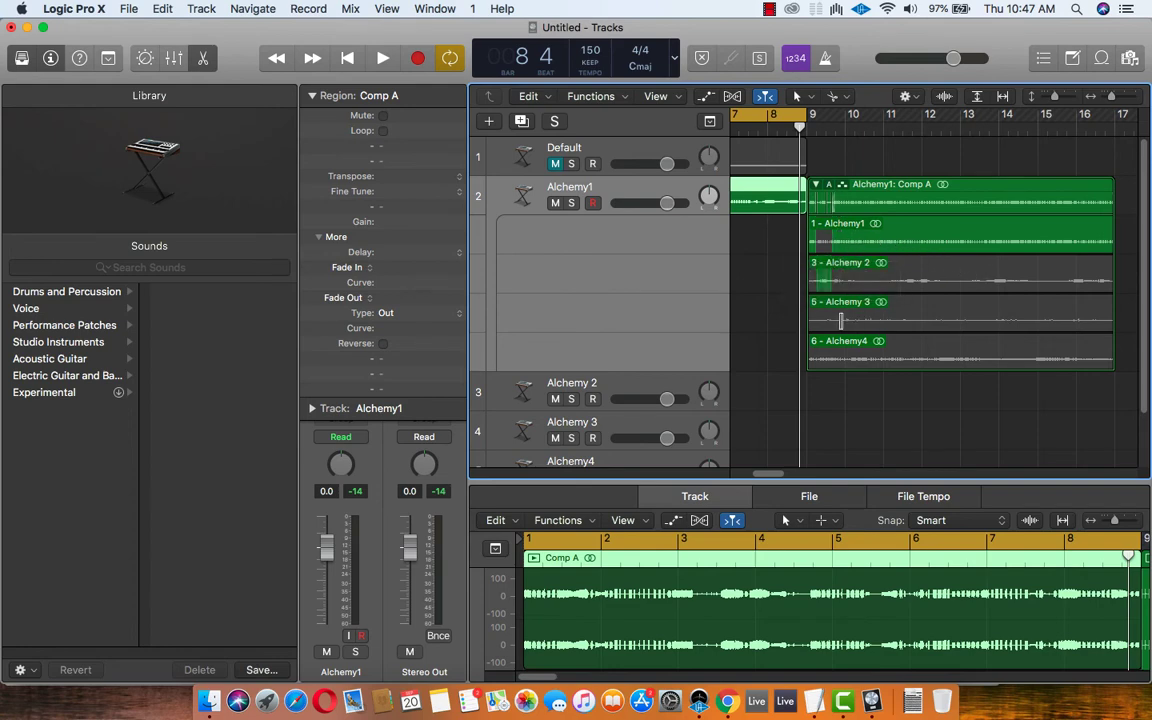
left_click_drag(843, 320, 865, 319)
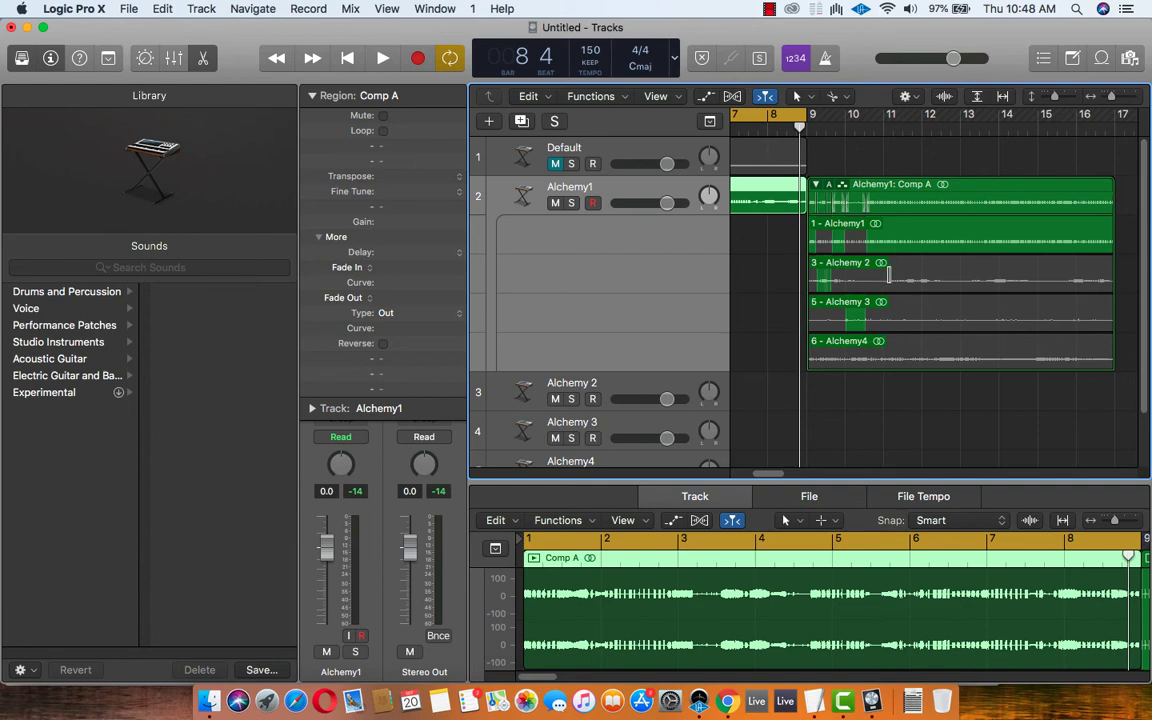
left_click_drag(889, 271, 906, 292)
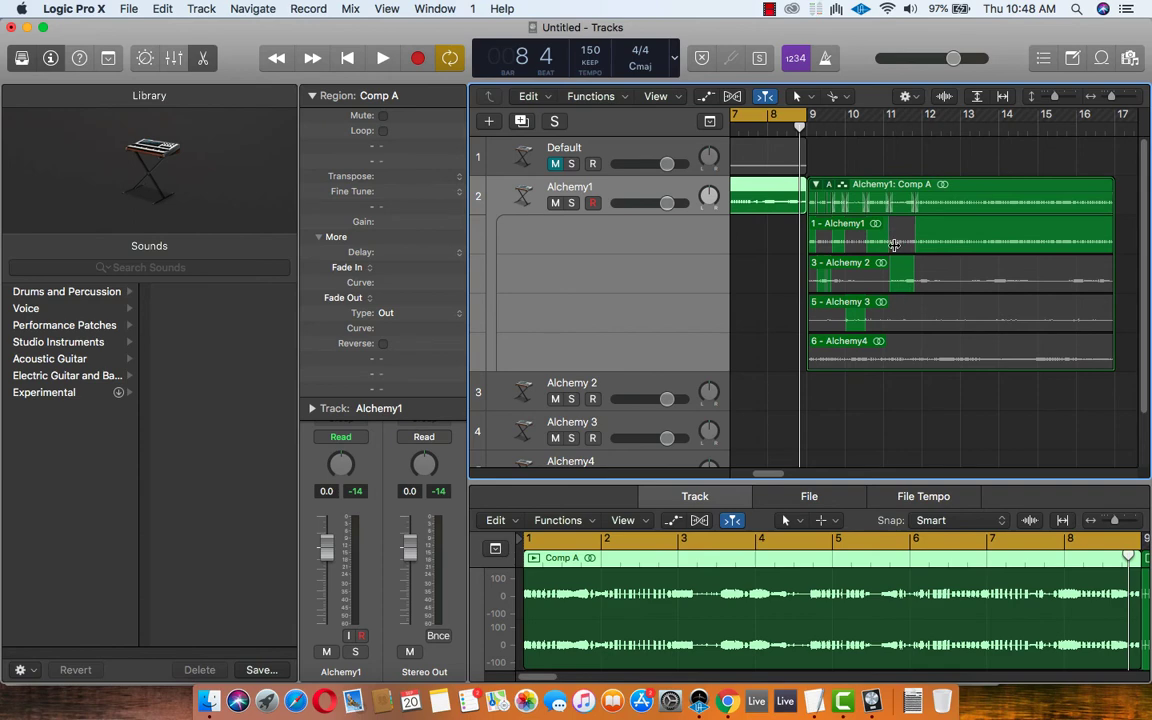
left_click_drag(889, 318, 903, 320)
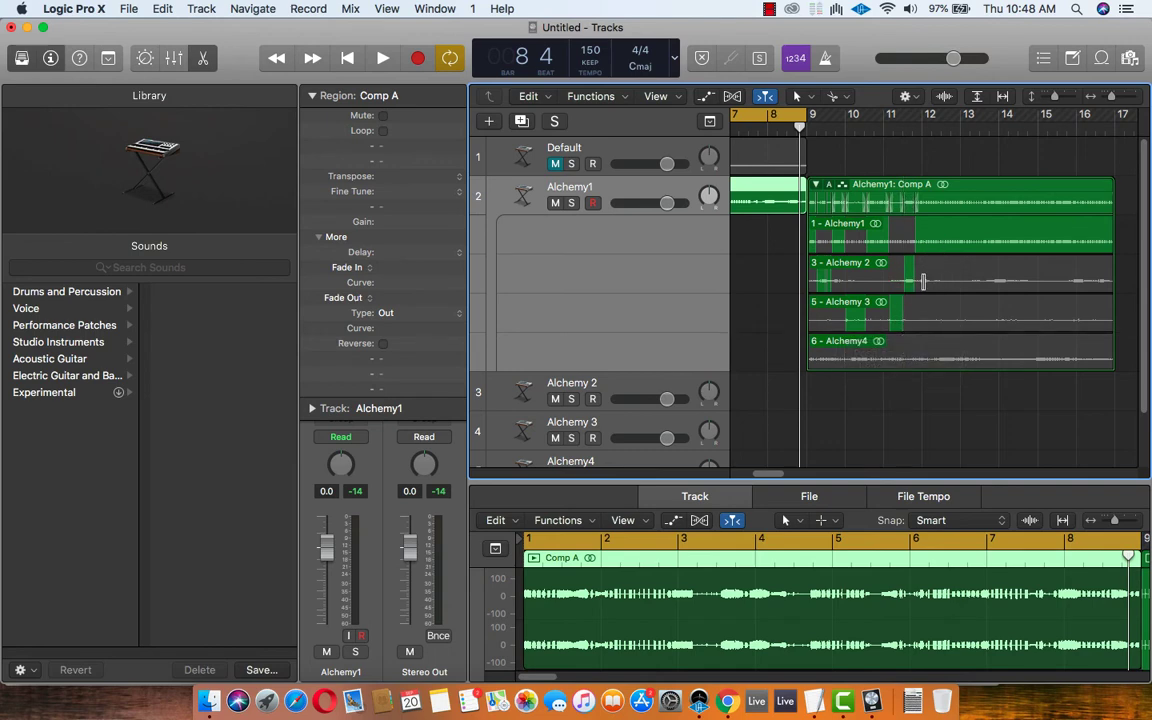
left_click_drag(921, 283, 968, 320)
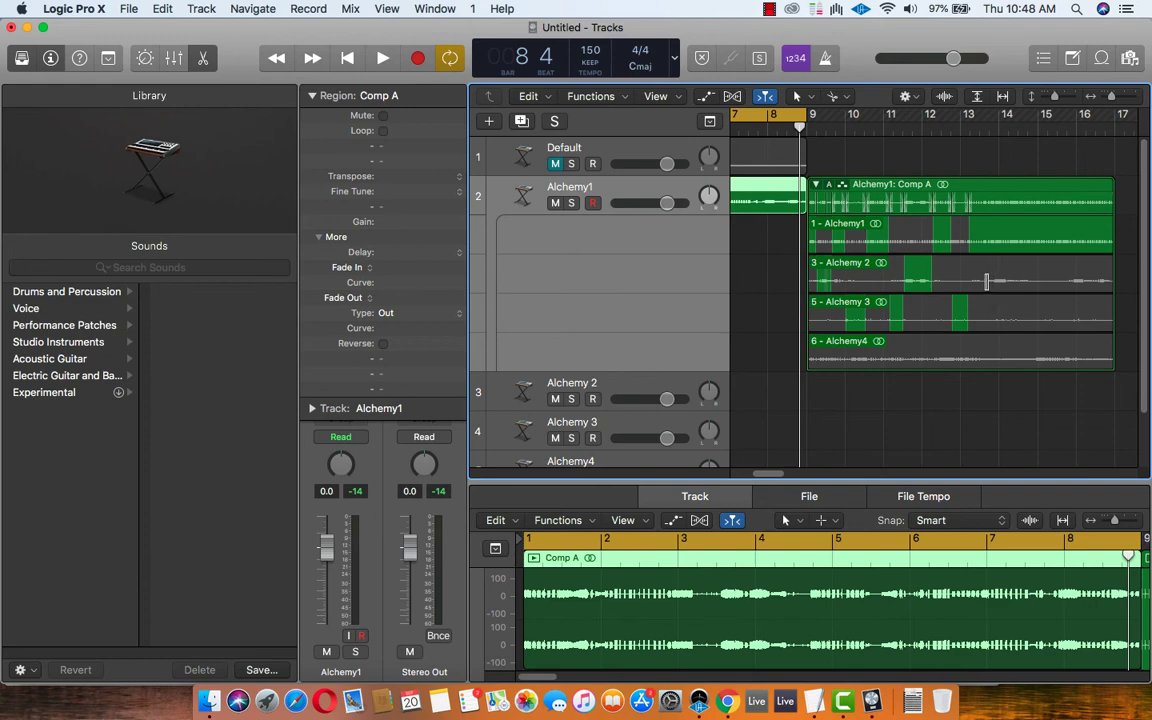
left_click_drag(986, 281, 1031, 321)
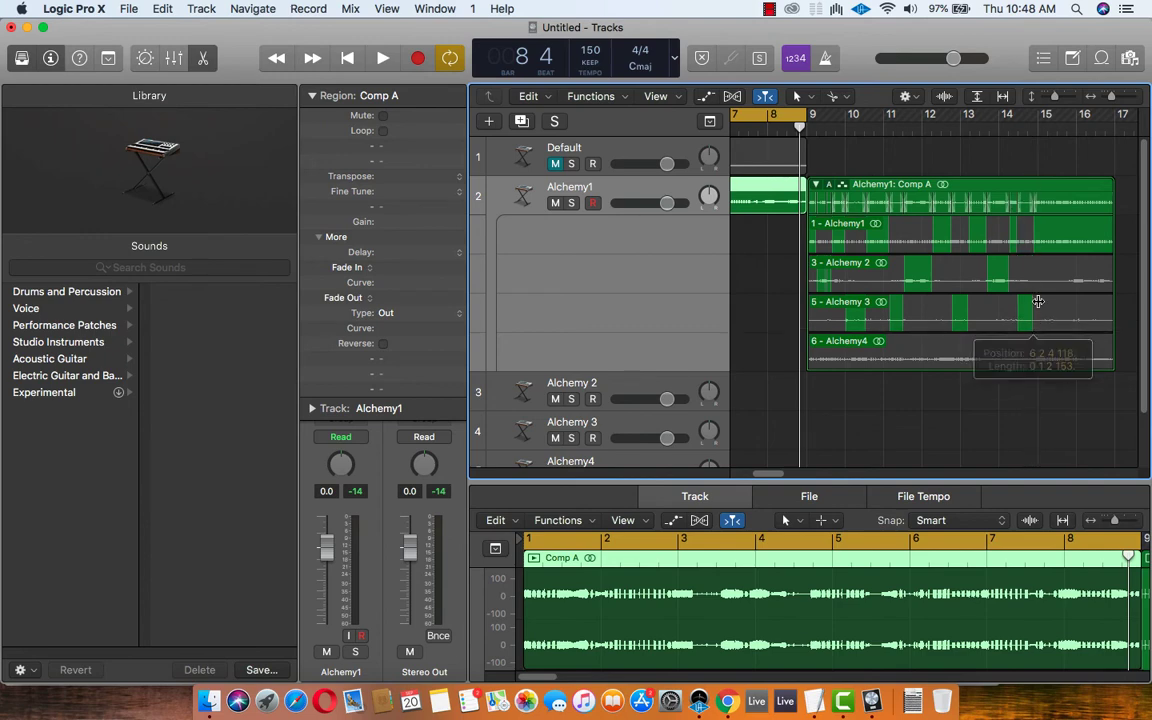
left_click_drag(1068, 284, 1108, 283)
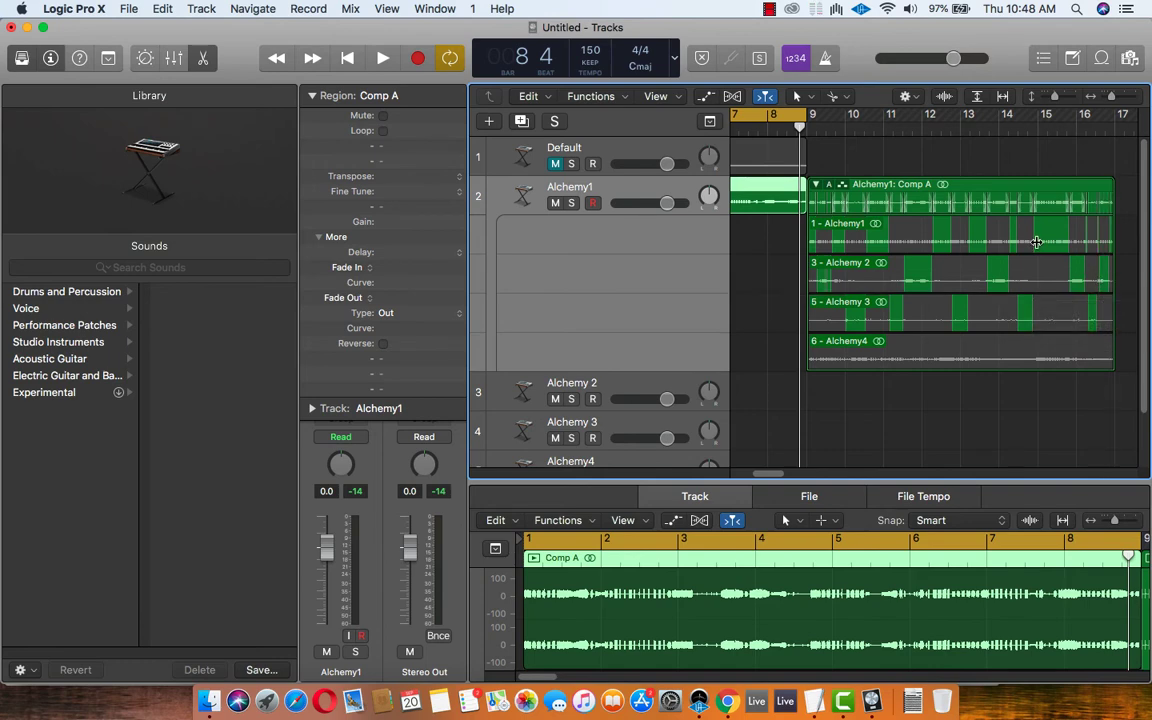
Set the cycle locators to the copied Alchemy1 take folder, bars 9 to 17, and play back its comp
left_click(884, 186)
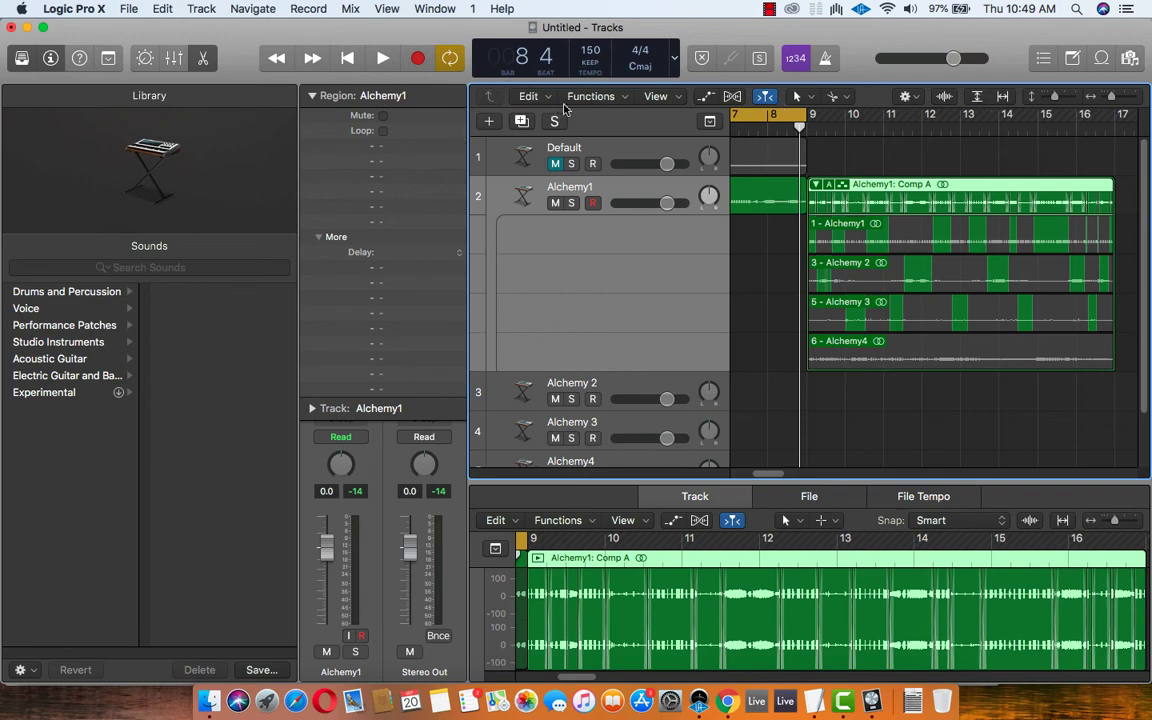
left_click(109, 59)
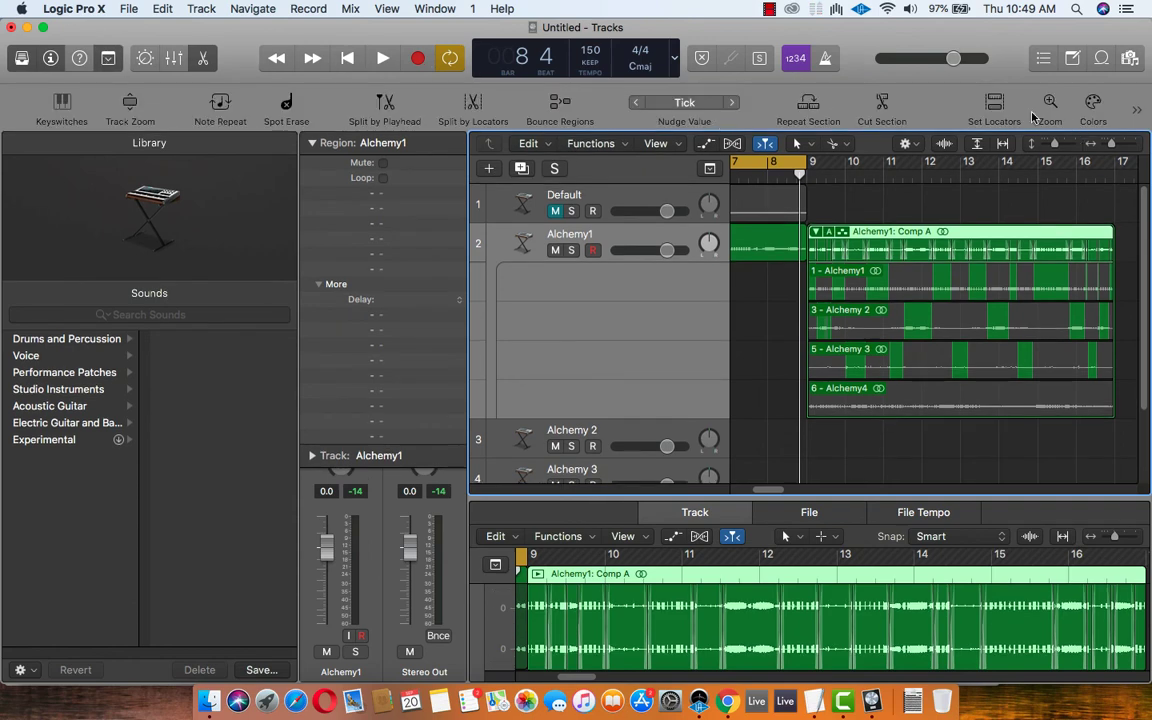
left_click(990, 105)
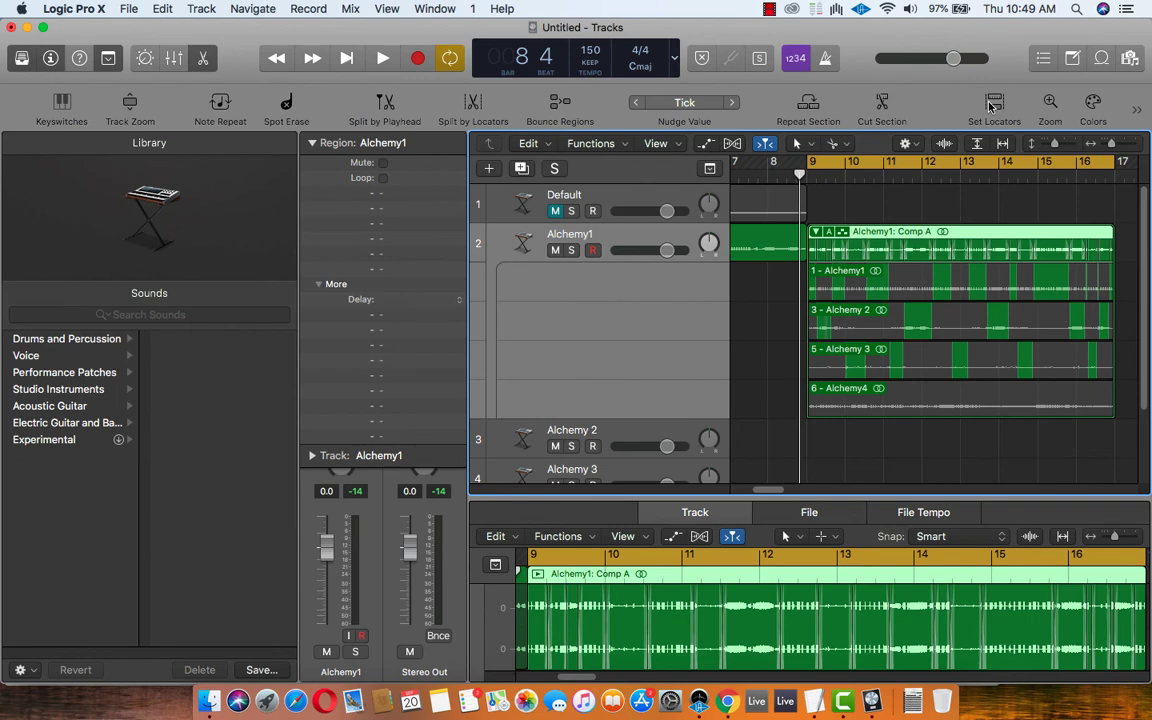
key("space")
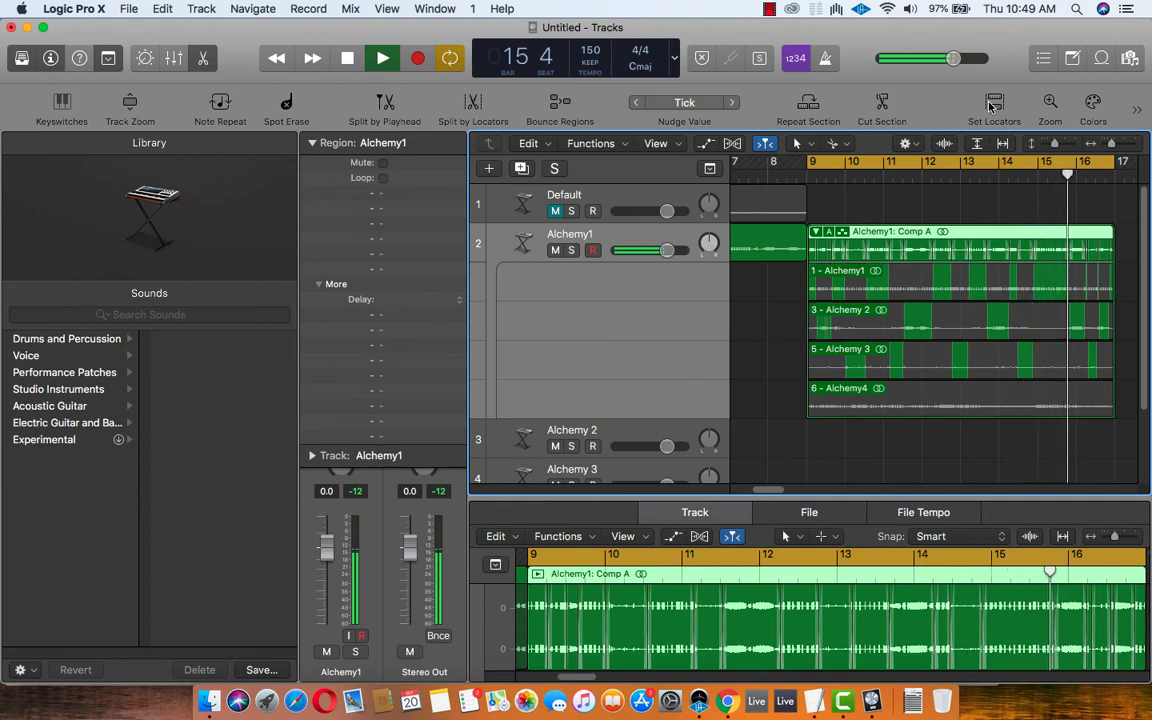
key("space")
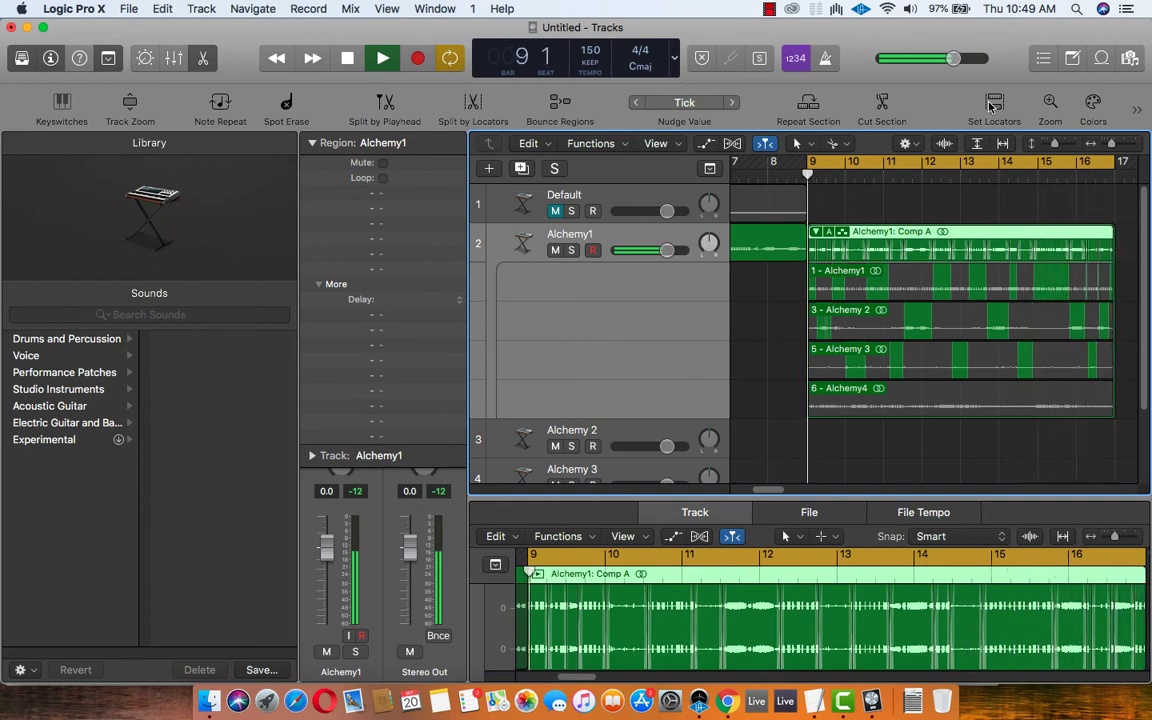
left_click(834, 234)
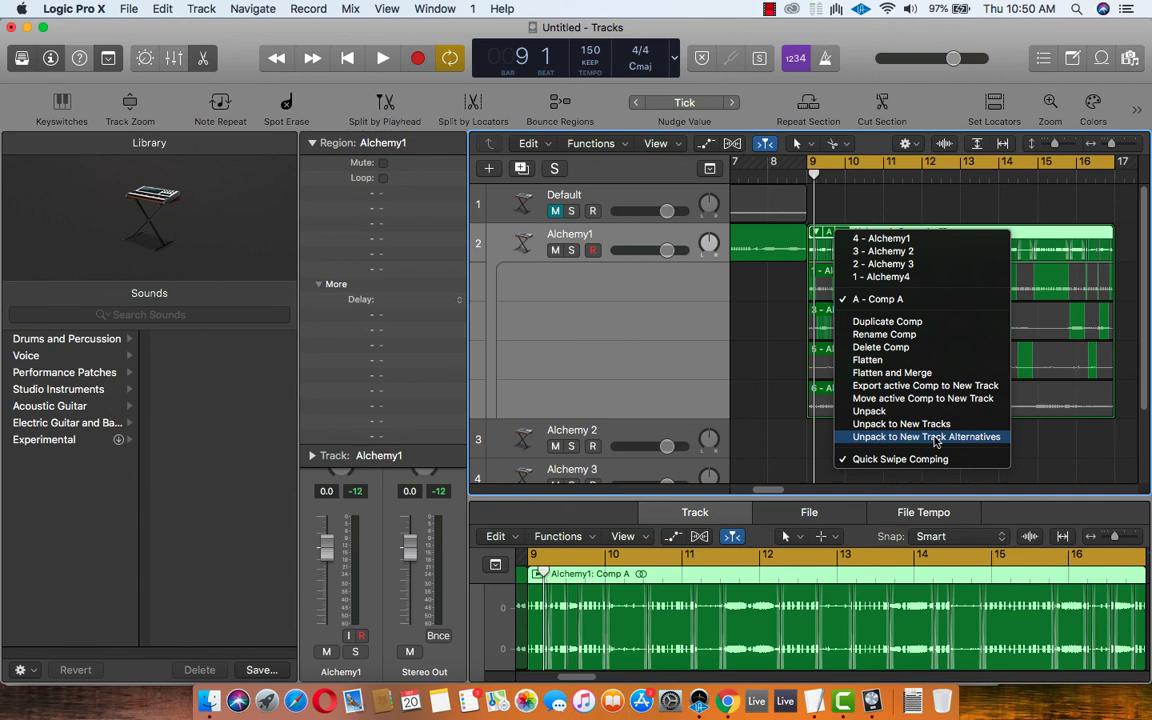
left_click(924, 224)
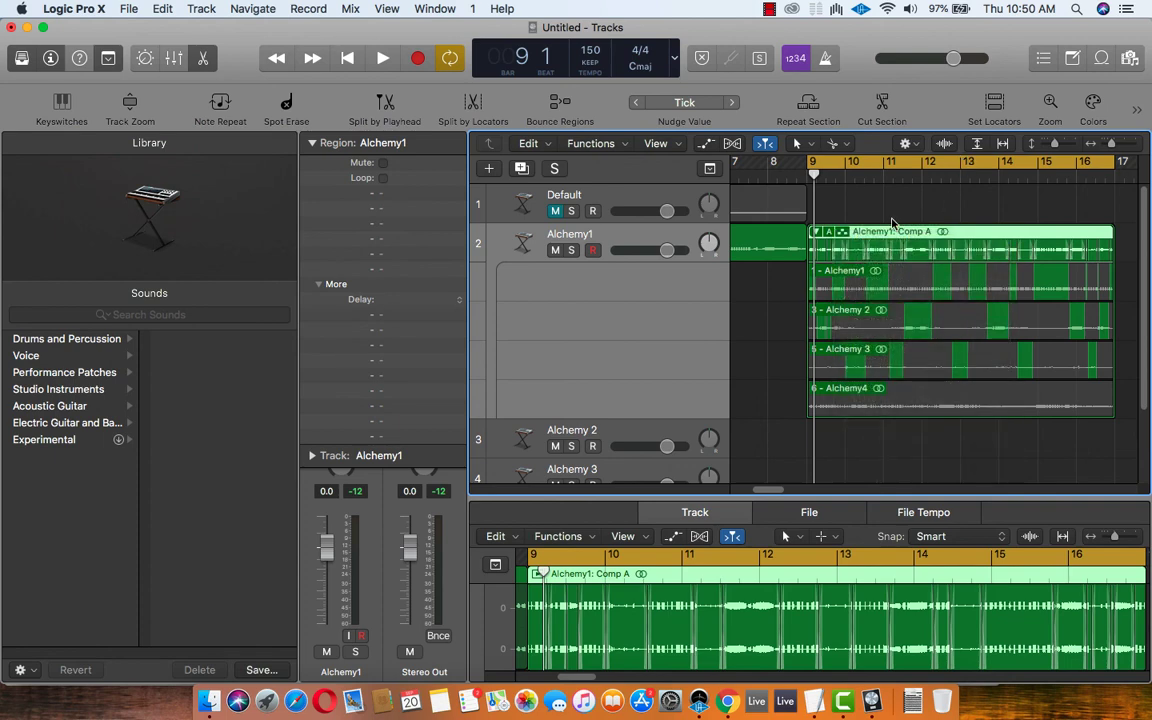
scroll(890, 226, "down", 5)
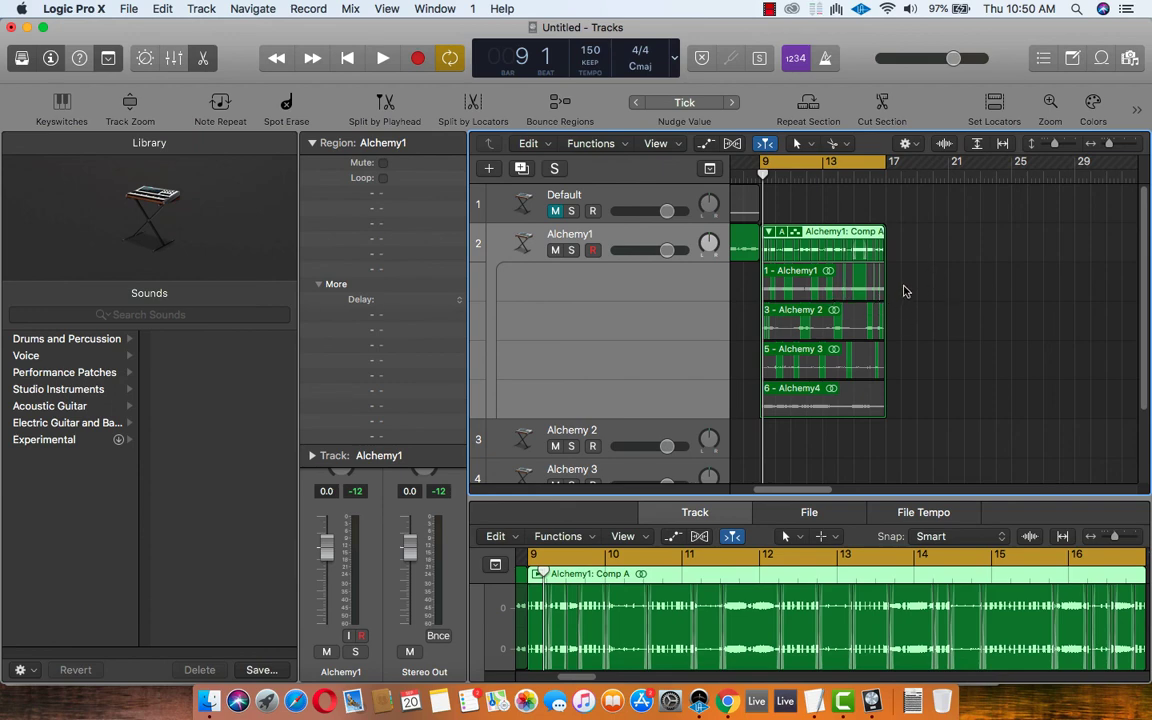
scroll(905, 290, "left", 3)
scroll(905, 290, "left", 1)
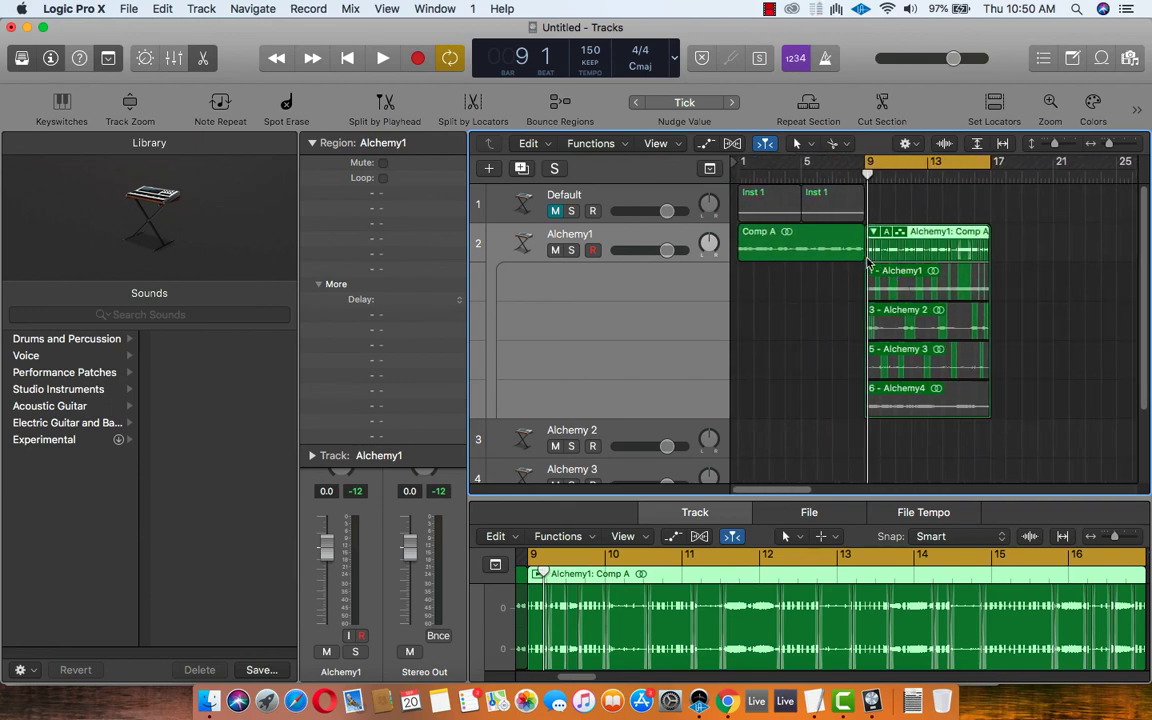